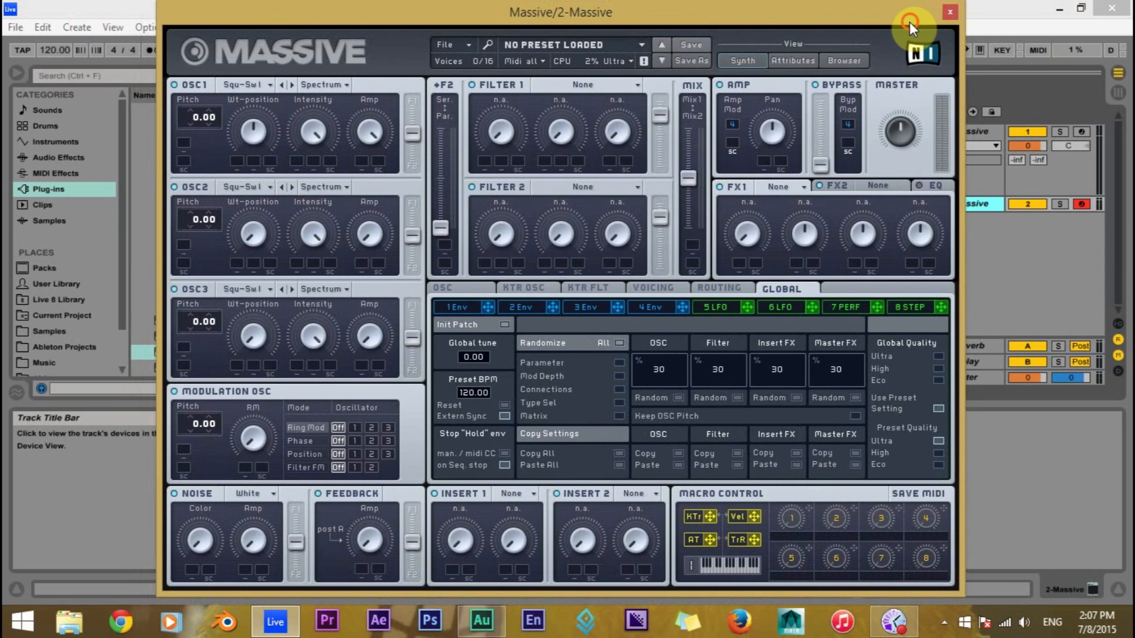
# Create a new blank sound and clear the Vibrato assignment from macro 1
pyautogui.moveTo(636, 18); pyautogui.dragTo(640, 16)
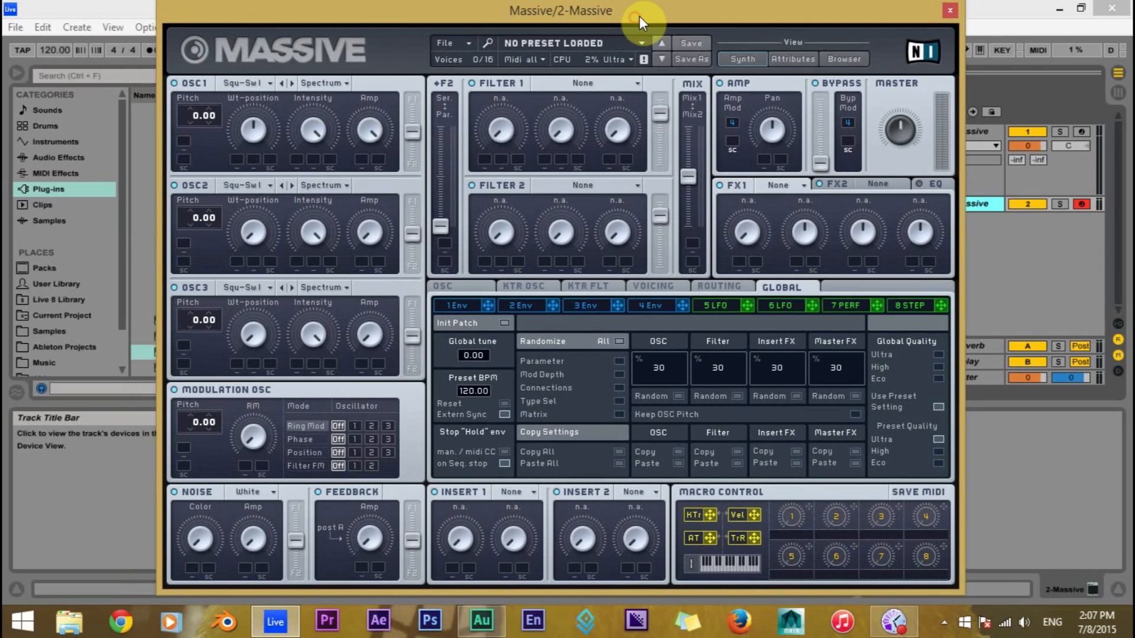
pyautogui.click(473, 44)
pyautogui.click(479, 44)
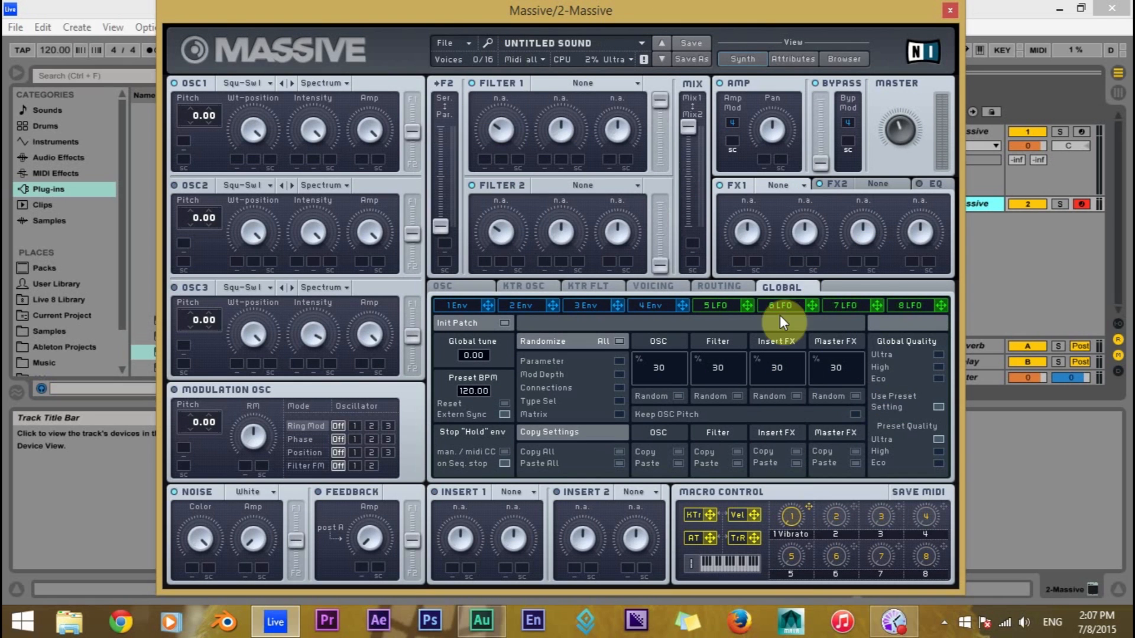
pyautogui.rightClick(790, 517)
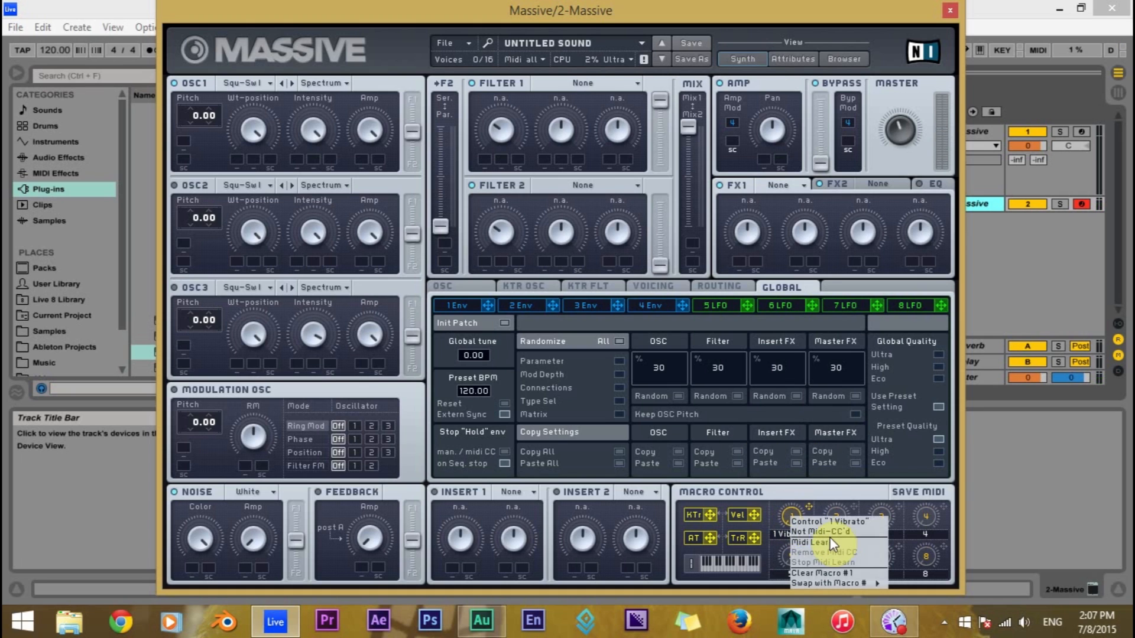
pyautogui.click(839, 572)
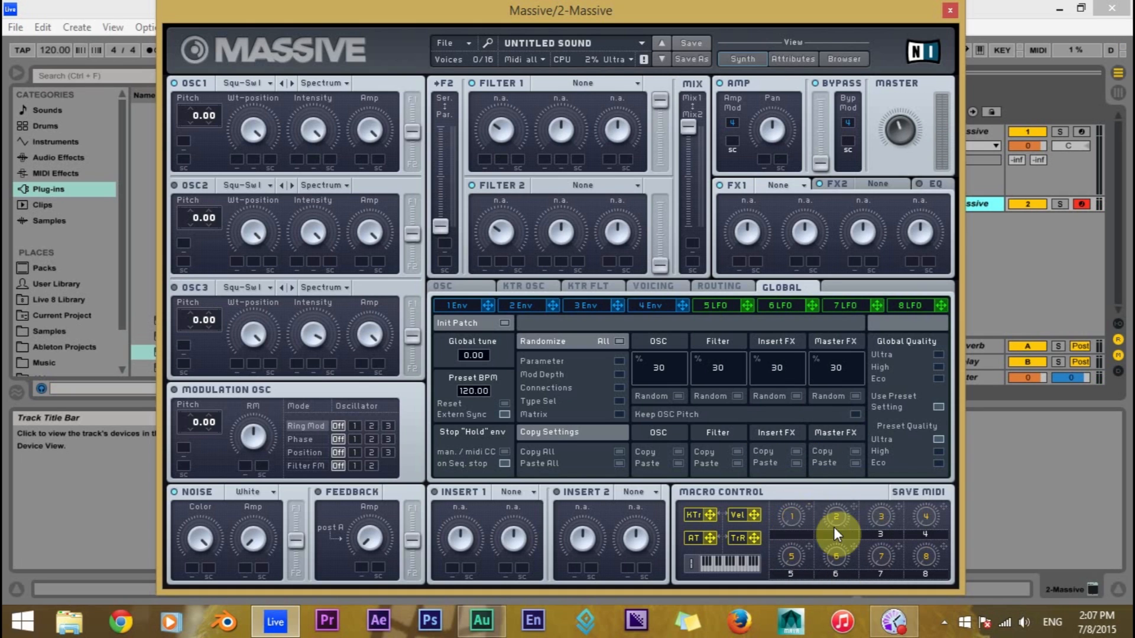
pyautogui.moveTo(757, 19); pyautogui.dragTo(763, 17)
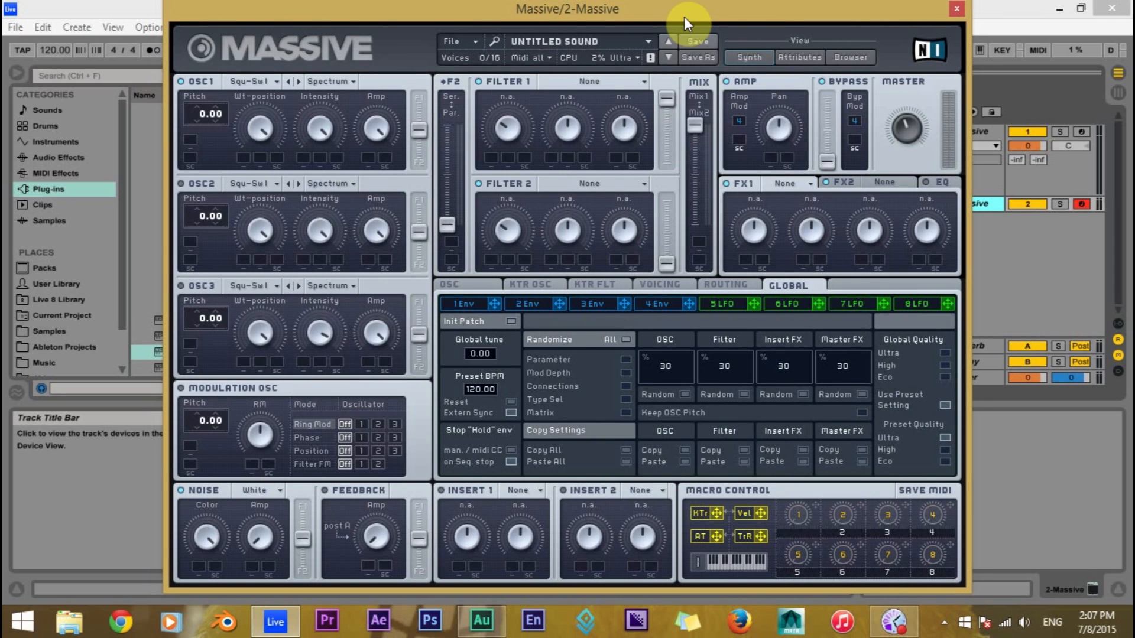
pyautogui.moveTo(684, 17); pyautogui.dragTo(695, 17)
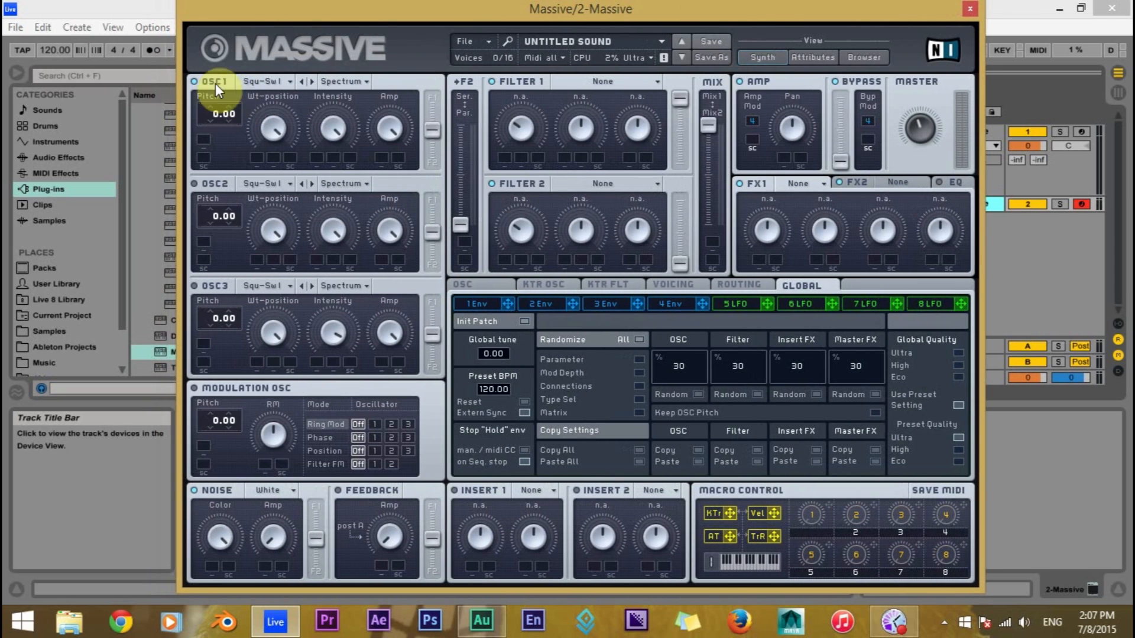
# Set oscillator 1 to the Flenders II wavetable in Bend - mode
pyautogui.click(285, 79)
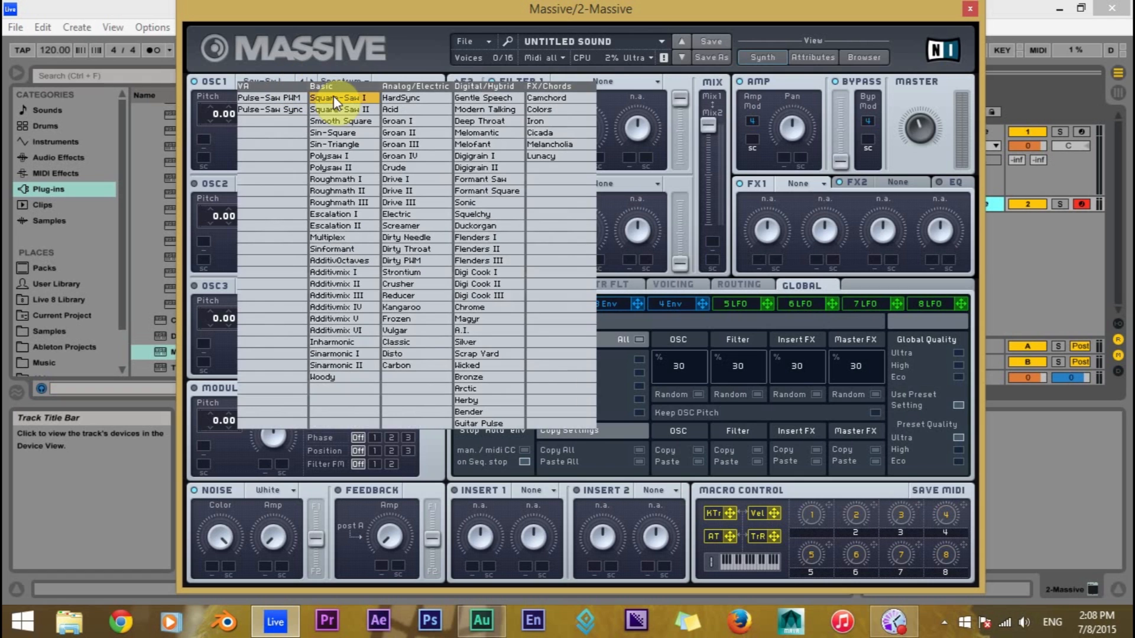
pyautogui.click(487, 248)
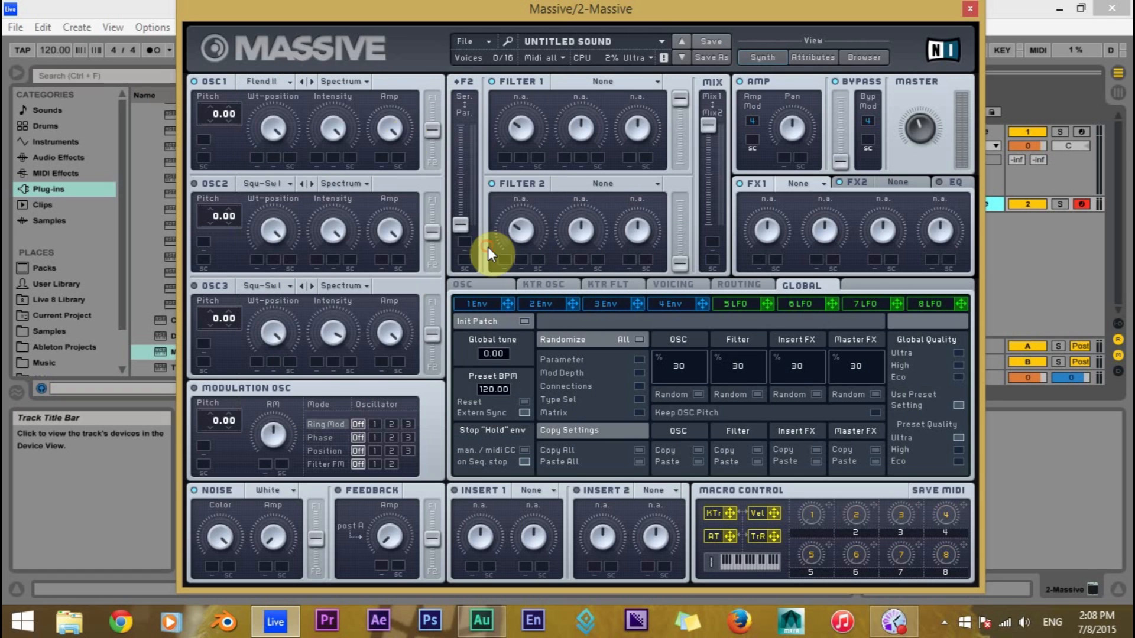
pyautogui.click(365, 80)
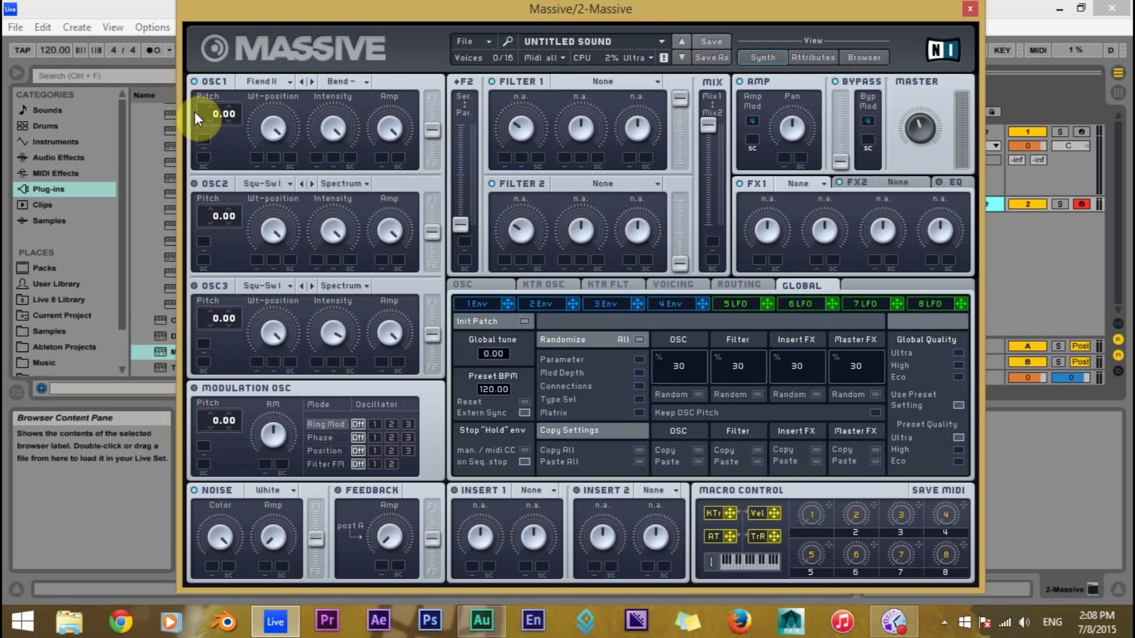
# Set oscillator 1's pitch to -36.00, turn its Wt-position fully down and reduce its Intensity to roughly a third
pyautogui.moveTo(213, 114); pyautogui.dragTo(216, 120)
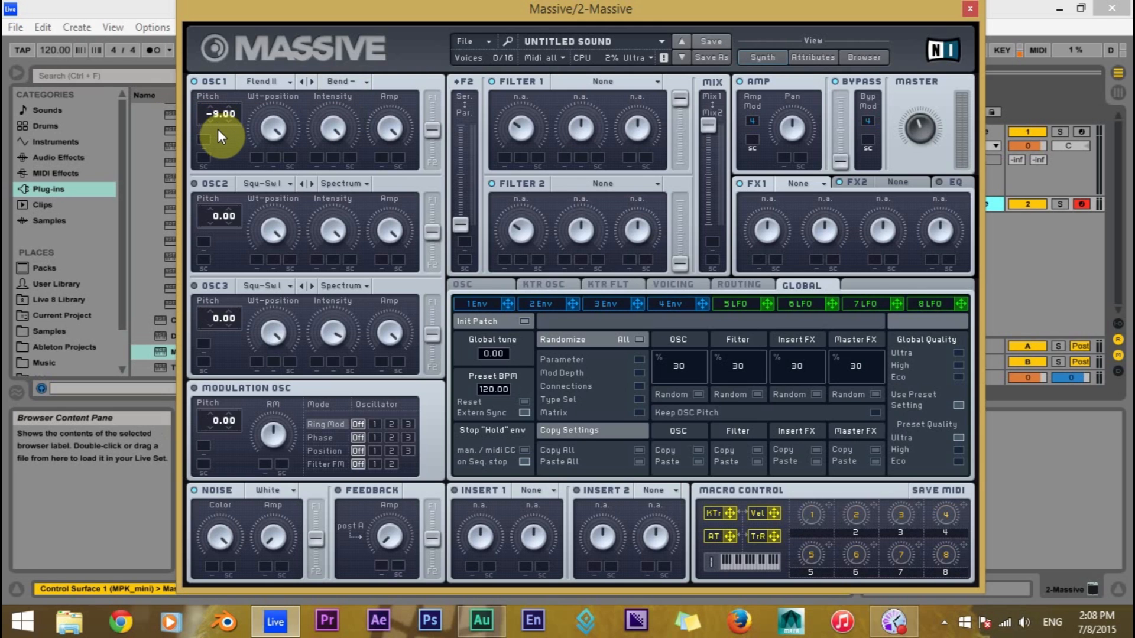
pyautogui.moveTo(219, 159); pyautogui.dragTo(211, 116)
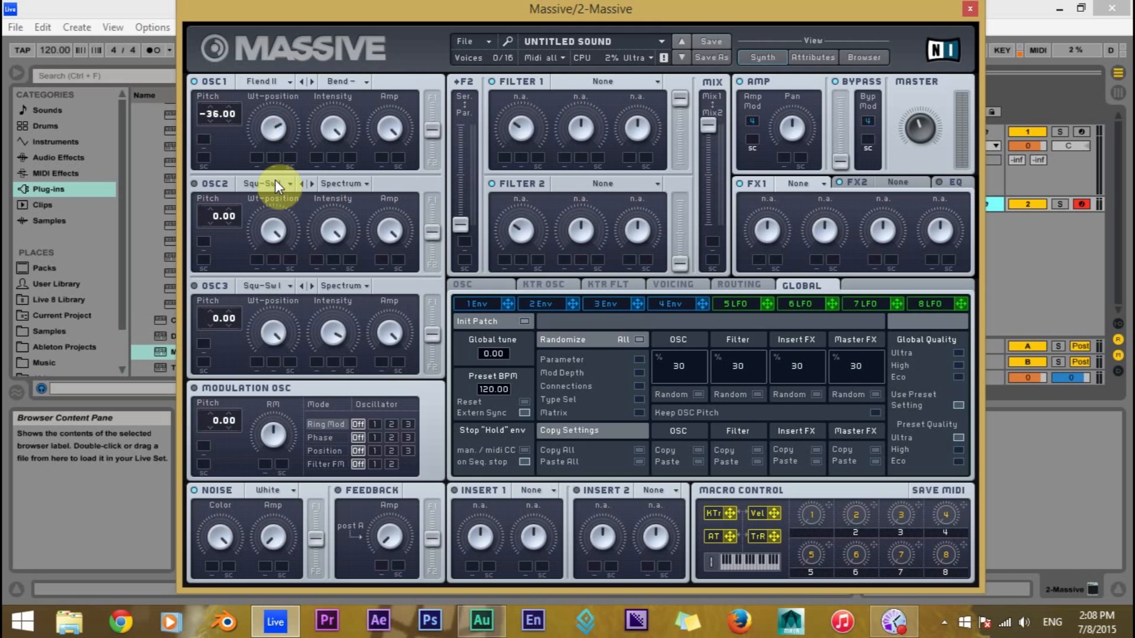
pyautogui.click(271, 322)
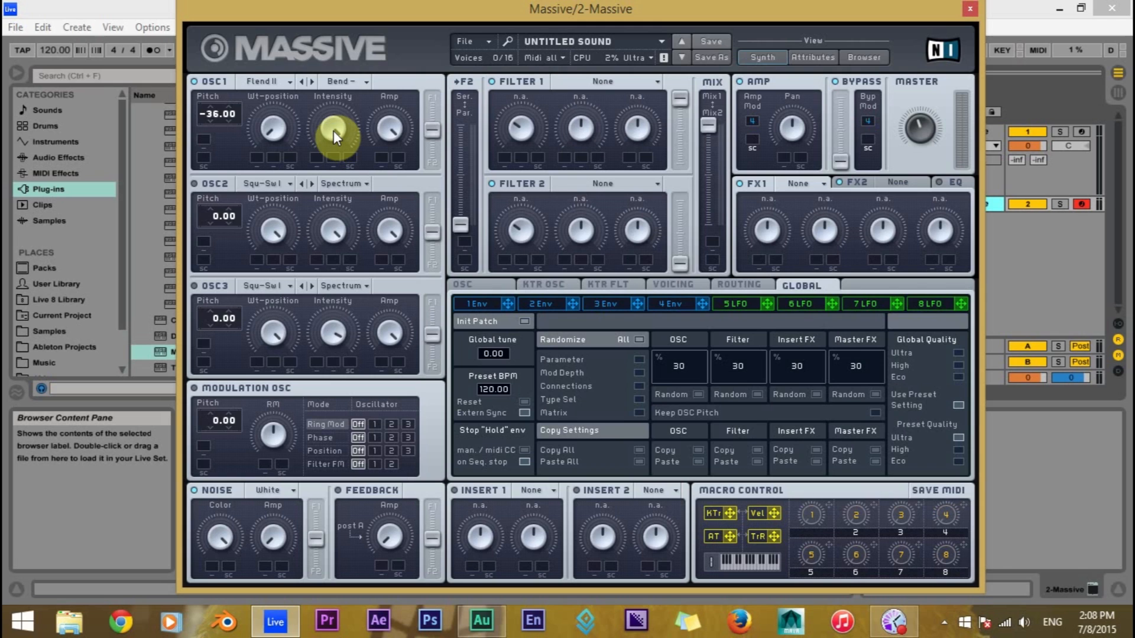
pyautogui.moveTo(333, 131); pyautogui.dragTo(344, 235)
pyautogui.moveTo(305, 125); pyautogui.dragTo(293, 99)
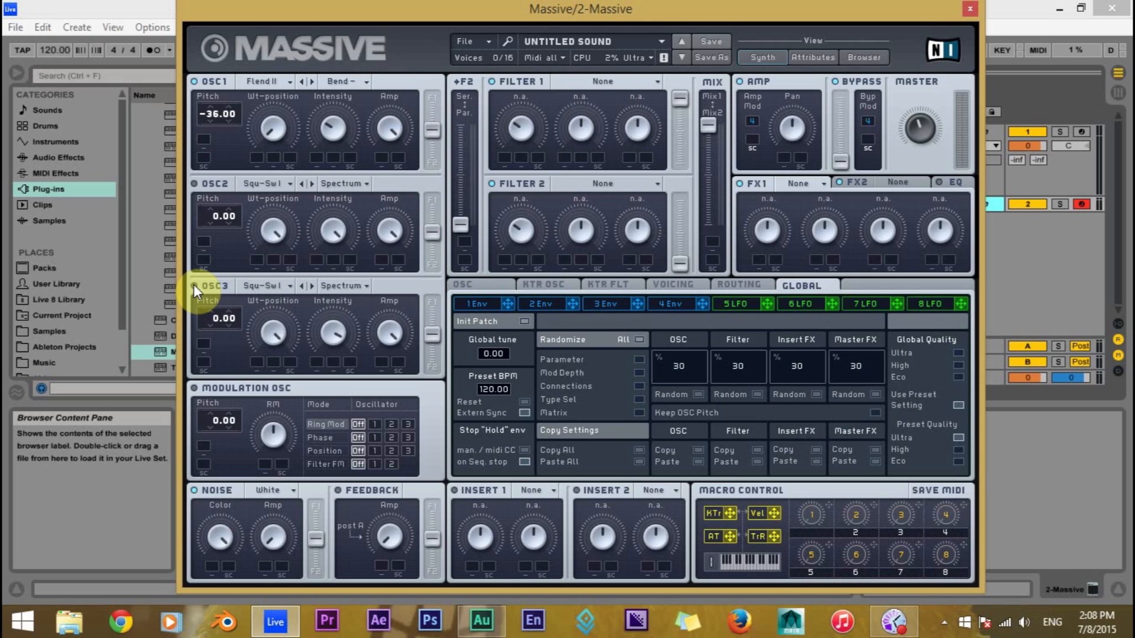
# Enable oscillator 3 with the Sin-Square wavetable and set its pitch to -36.00
pyautogui.click(284, 285)
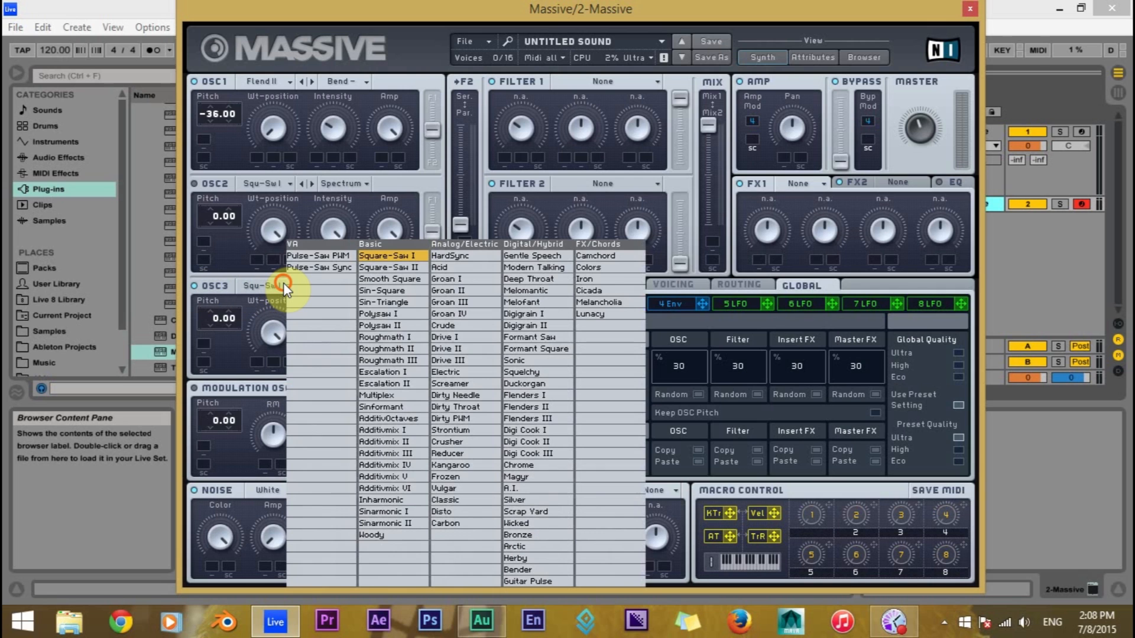
pyautogui.click(403, 290)
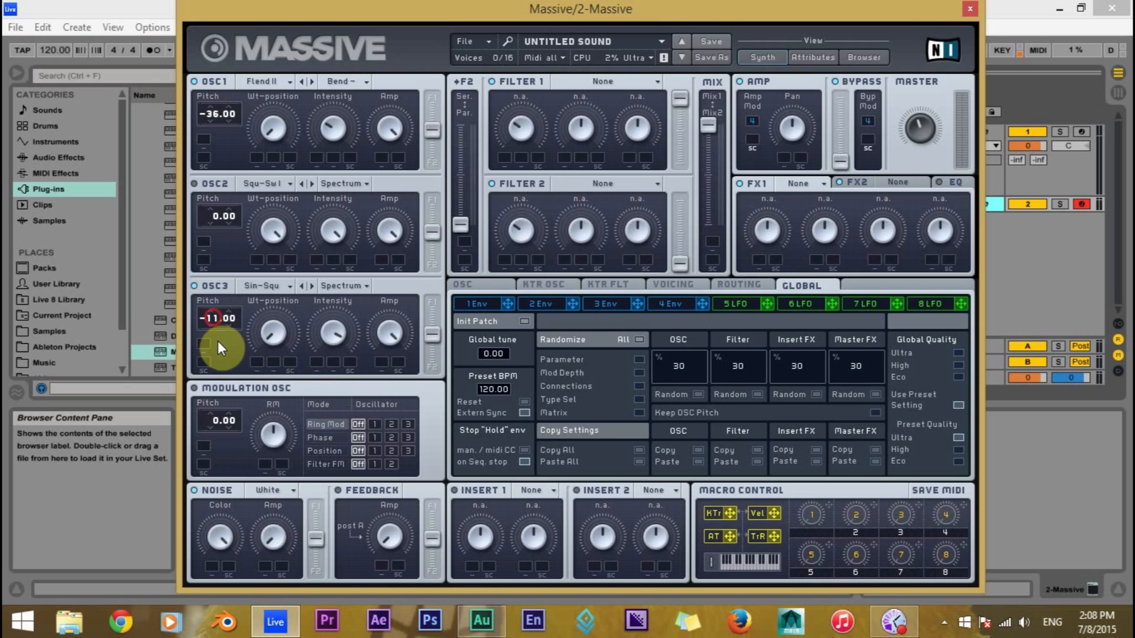
pyautogui.moveTo(223, 352); pyautogui.dragTo(231, 383)
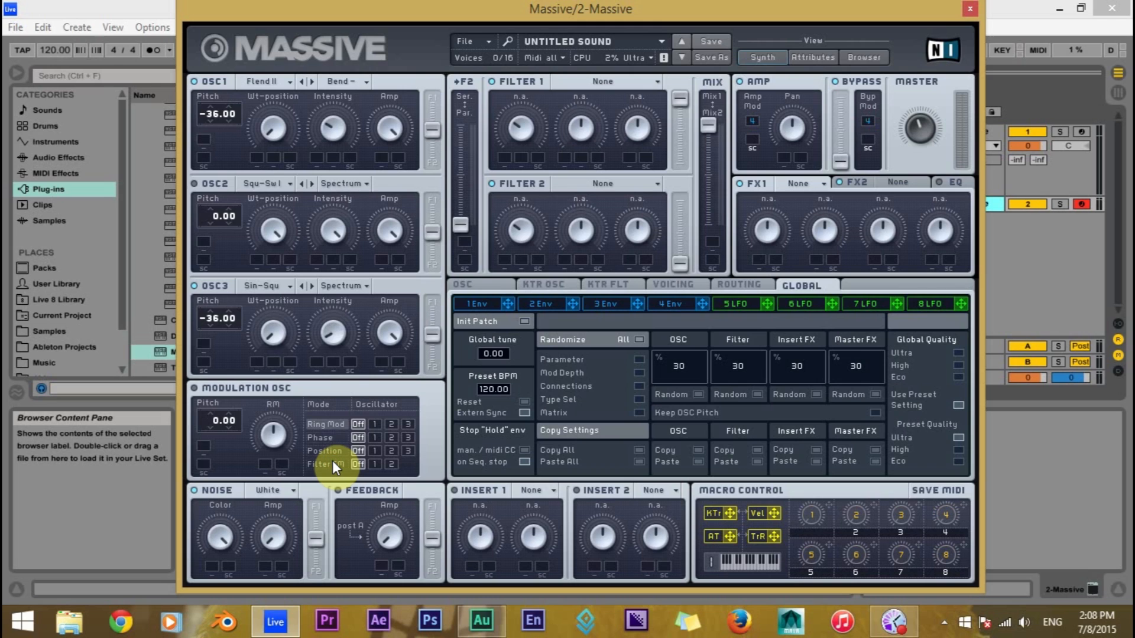
# Adjust oscillator 3's Intensity to roughly a third and lower its Amp to about halfway
pyautogui.moveTo(331, 326); pyautogui.dragTo(330, 299)
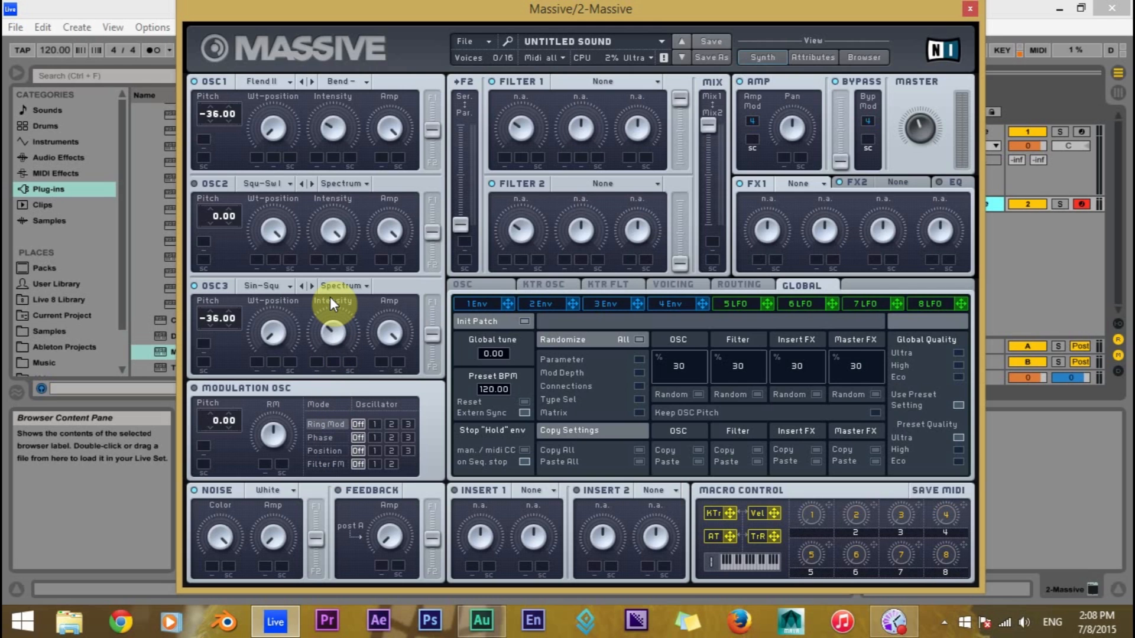
pyautogui.moveTo(389, 333); pyautogui.dragTo(389, 324)
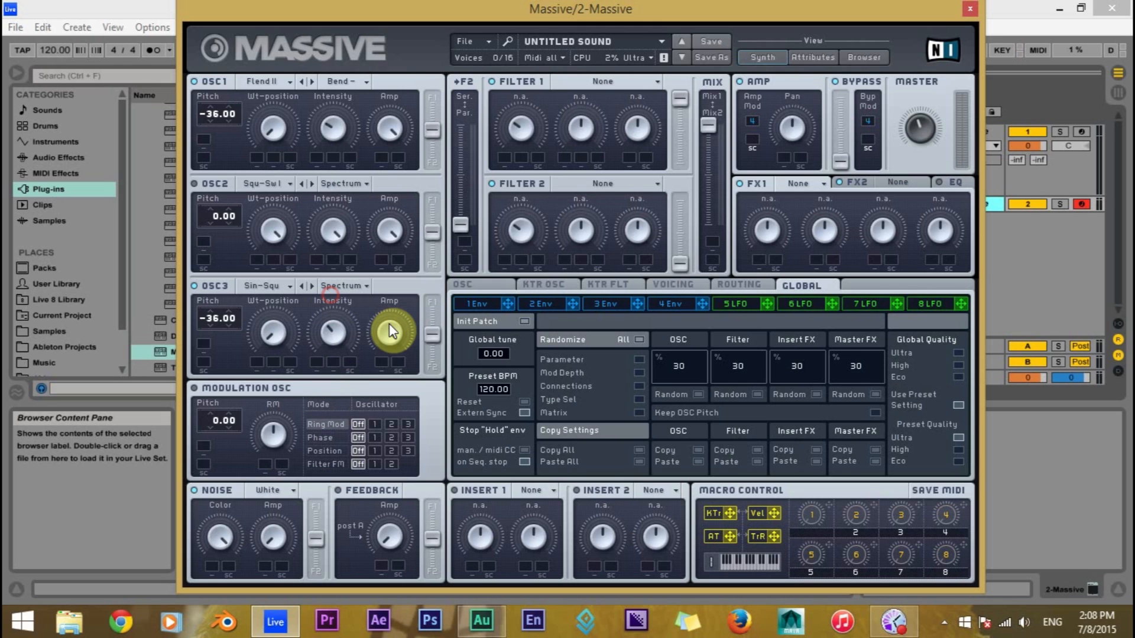
pyautogui.click(391, 399)
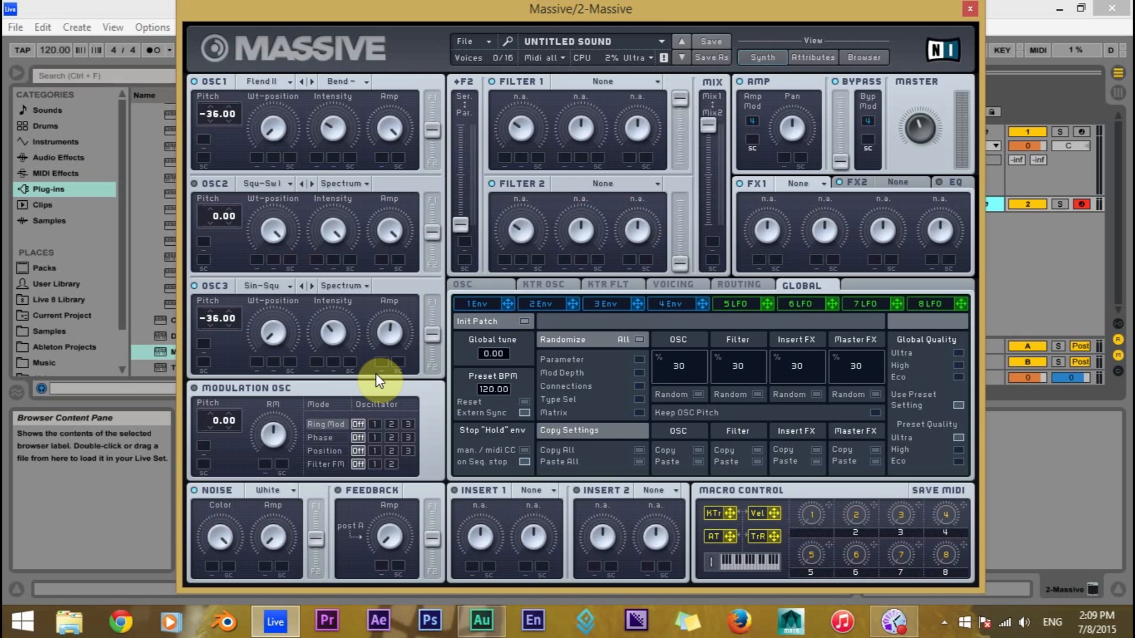
# Shape envelope 2 with a short attack, a decay level of zero and a slightly longer decay
pyautogui.click(542, 301)
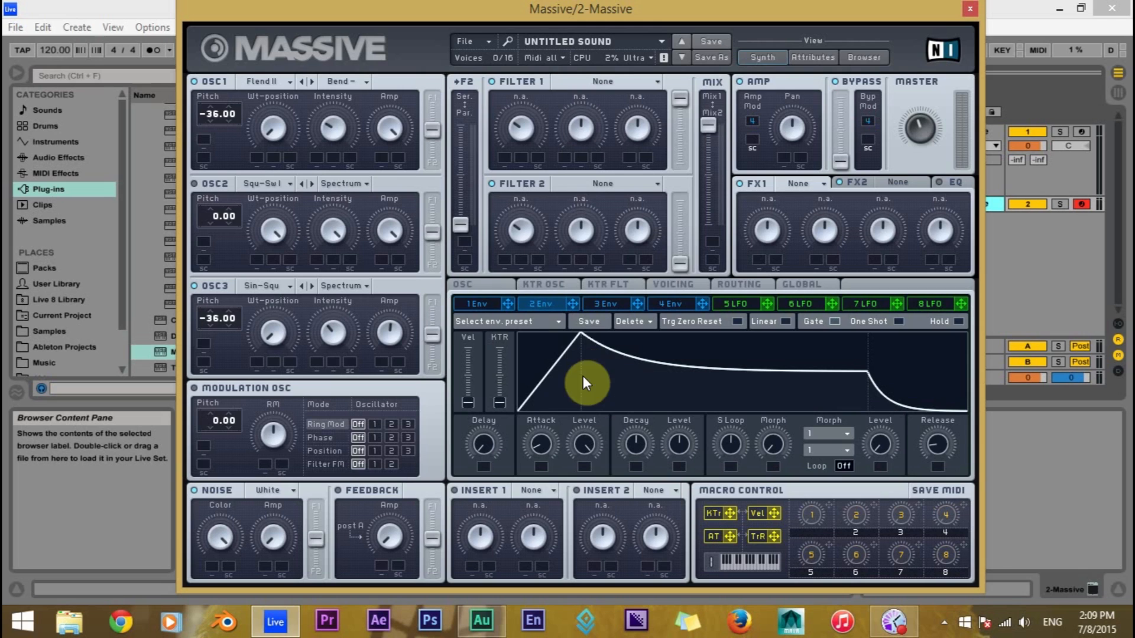
pyautogui.moveTo(550, 439); pyautogui.dragTo(539, 468)
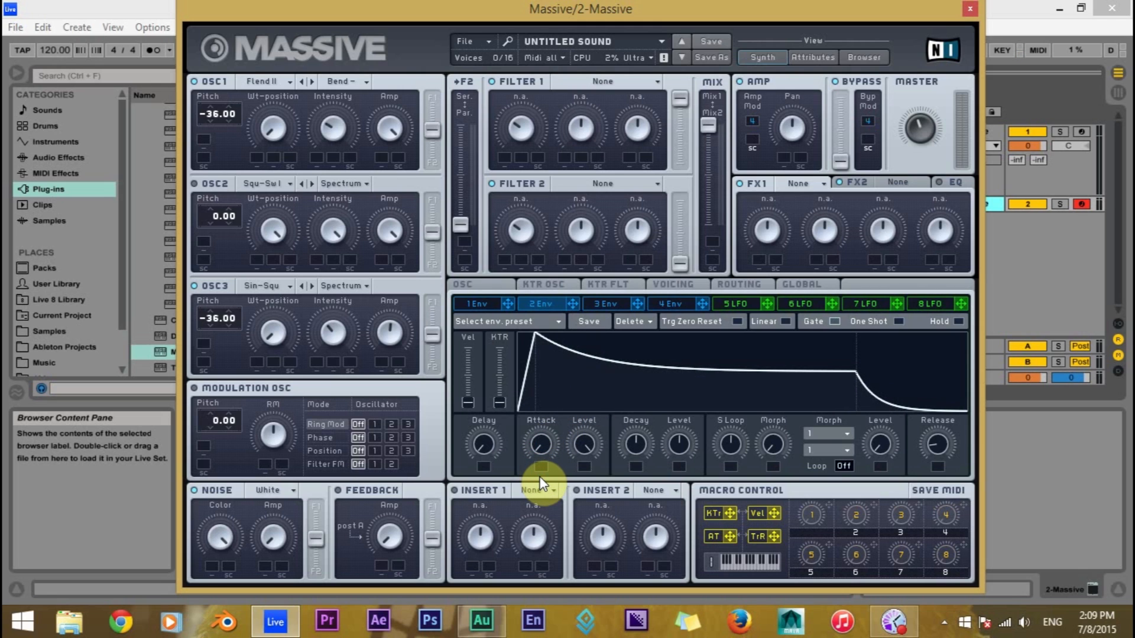
pyautogui.moveTo(681, 450); pyautogui.dragTo(679, 583)
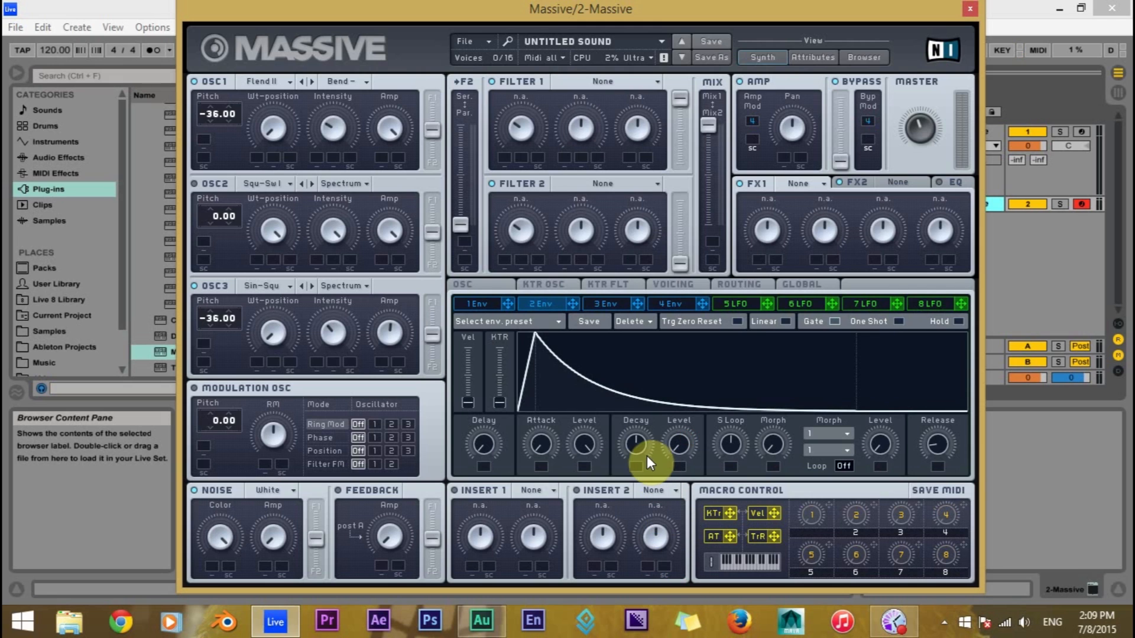
pyautogui.moveTo(640, 439); pyautogui.dragTo(645, 435)
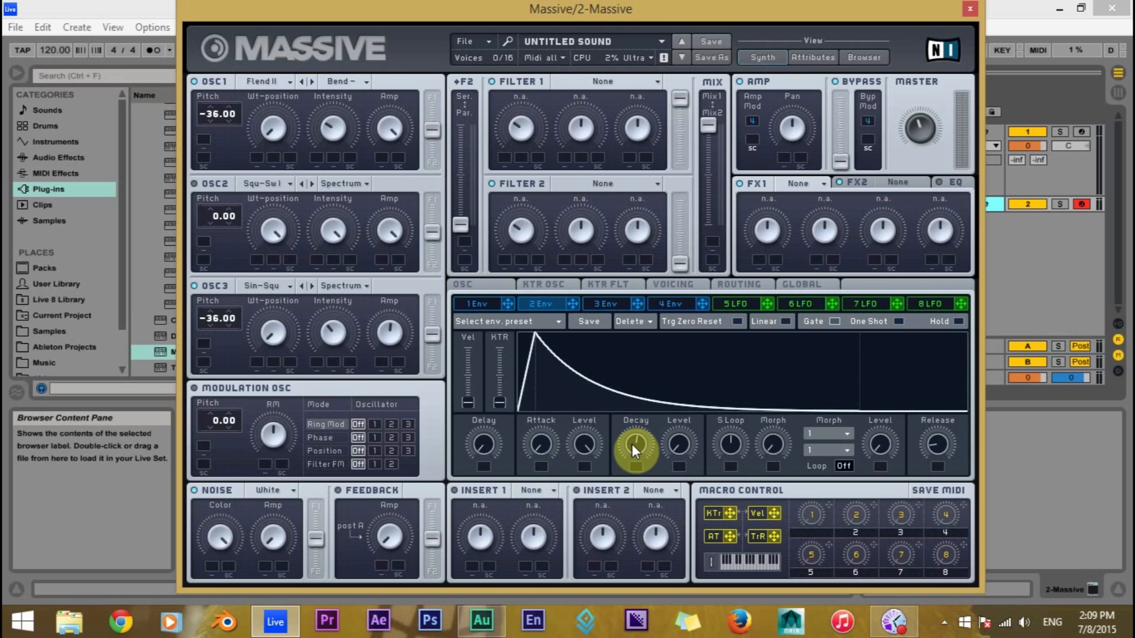
pyautogui.moveTo(633, 444); pyautogui.dragTo(642, 443)
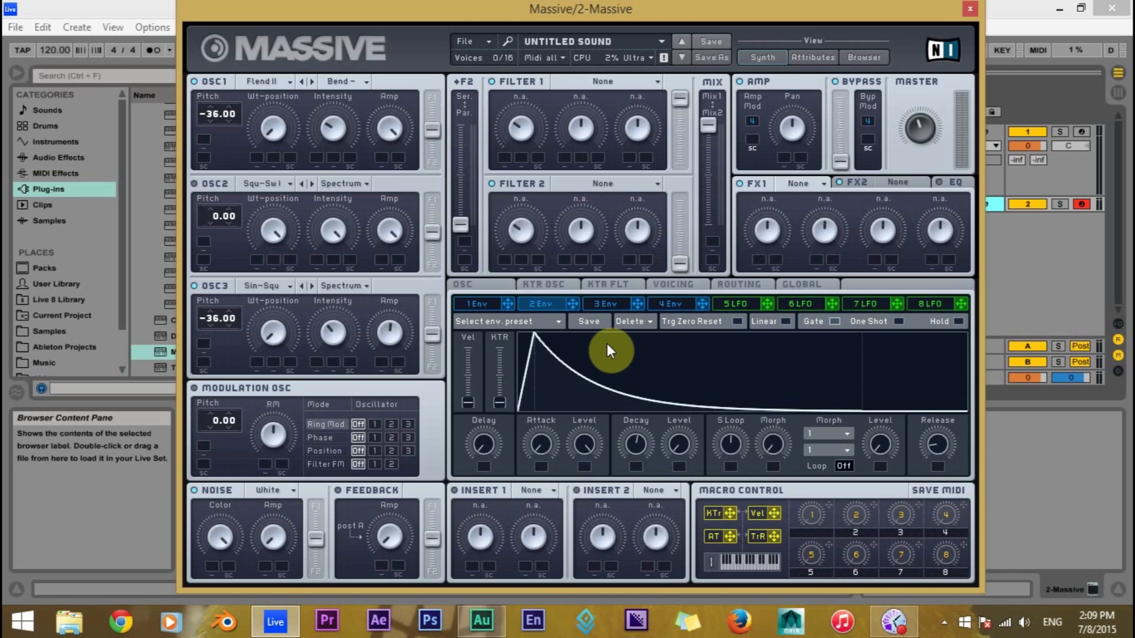
# Shape envelope 3 with a short attack, a decay level of zero and a shortened decay
pyautogui.click(604, 304)
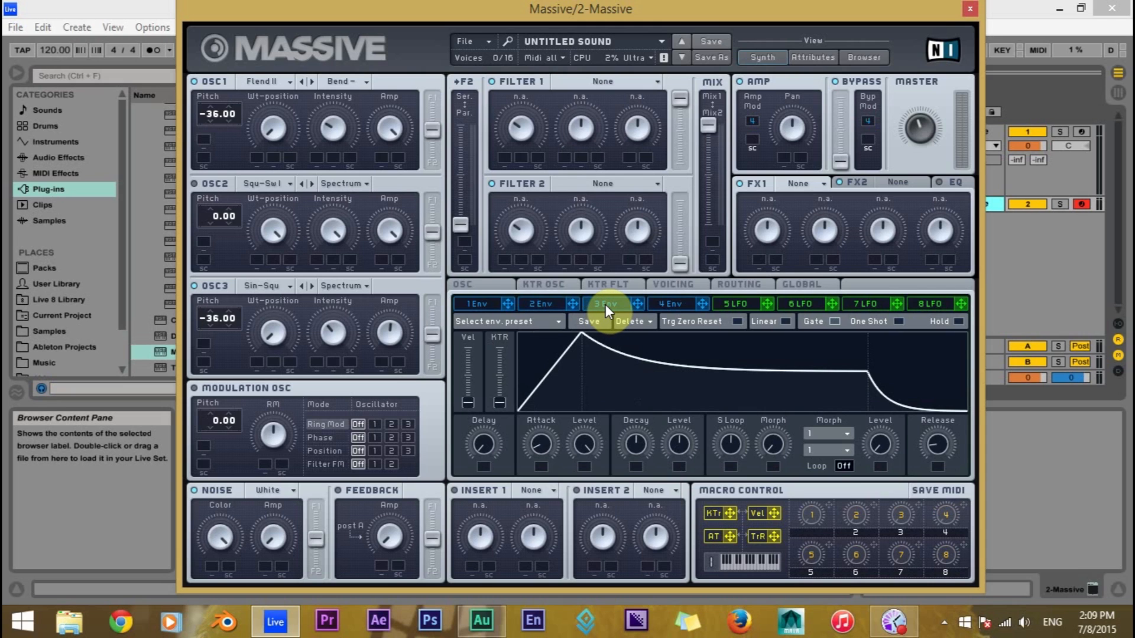
pyautogui.moveTo(541, 438); pyautogui.dragTo(541, 457)
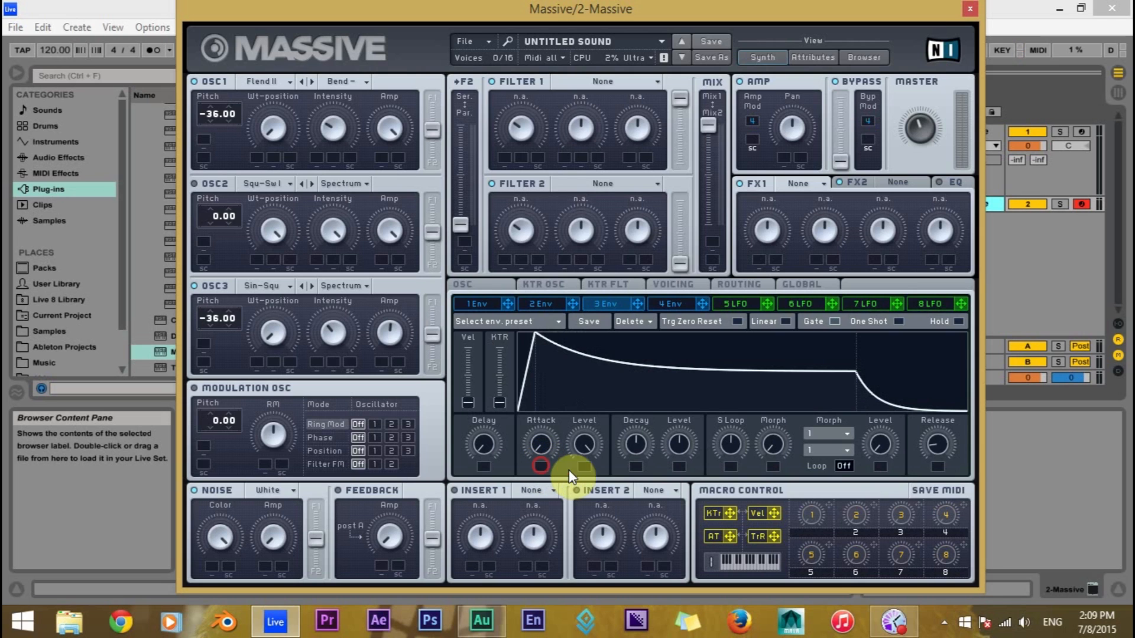
pyautogui.moveTo(682, 437); pyautogui.dragTo(677, 520)
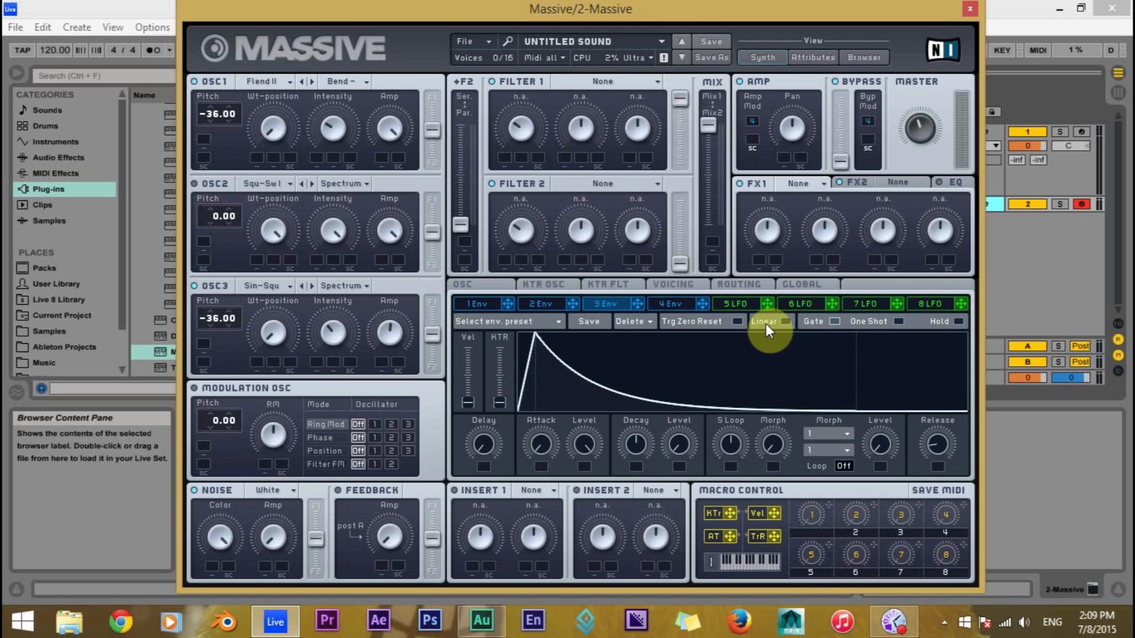
pyautogui.moveTo(636, 444); pyautogui.dragTo(634, 490)
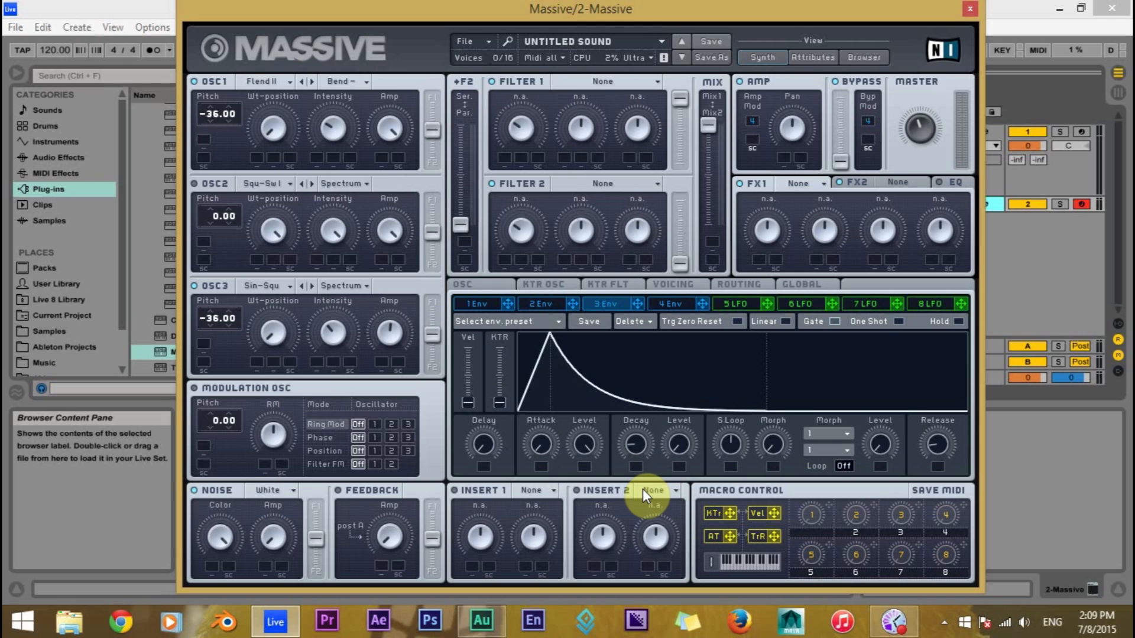
# Modulate oscillator 1 with envelope 2, using the full range on Wt-position and a partial upward range on Intensity
pyautogui.click(542, 302)
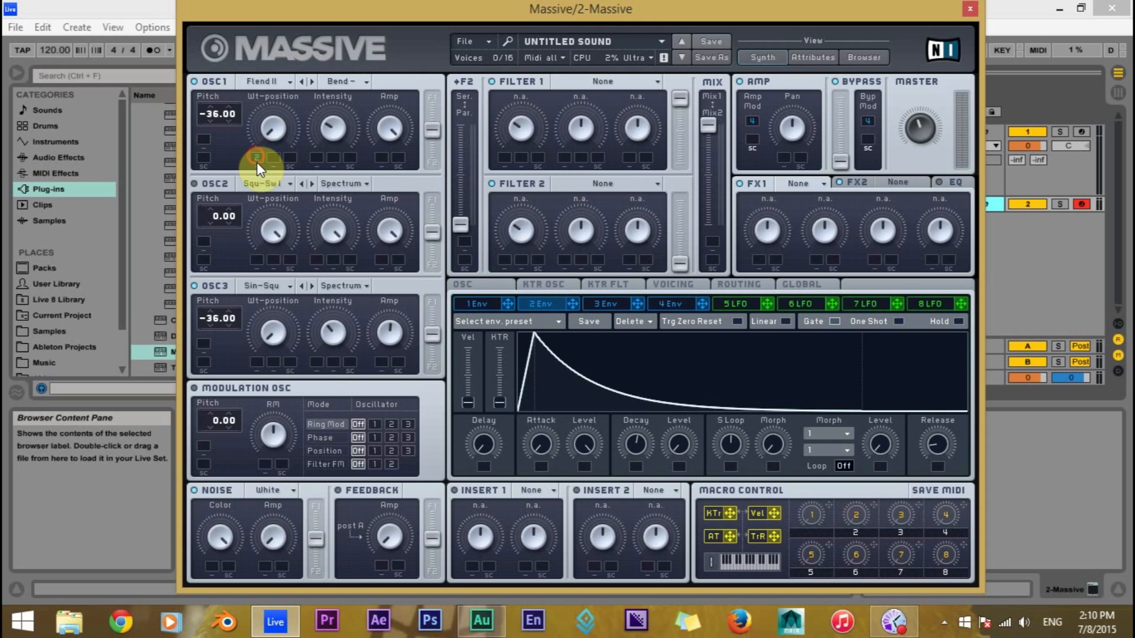
pyautogui.moveTo(256, 162); pyautogui.dragTo(271, 10)
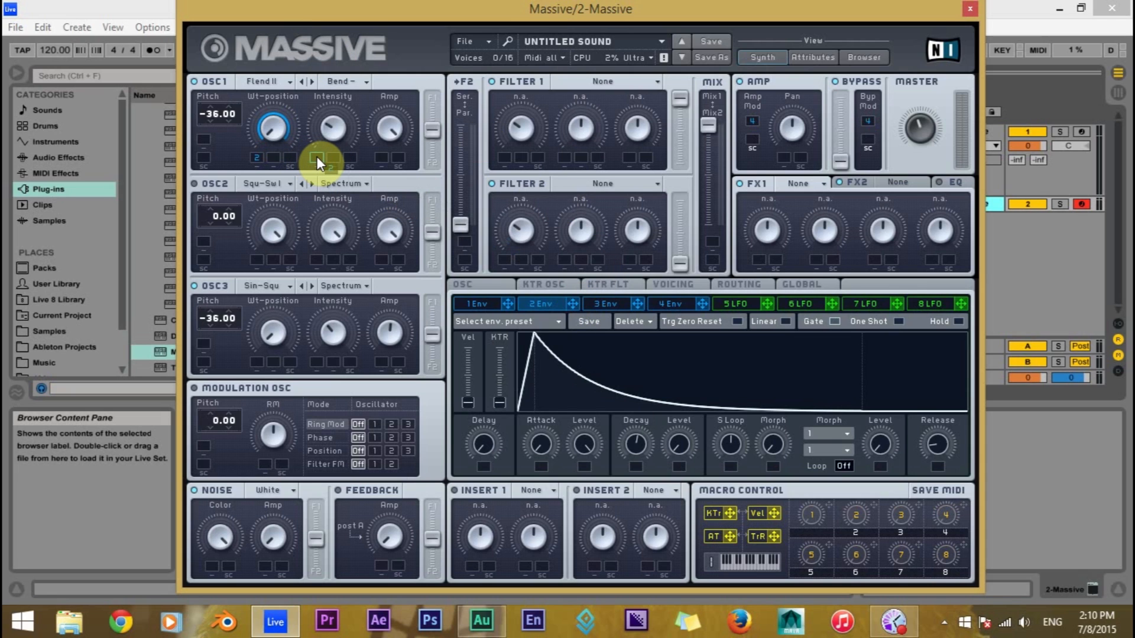
pyautogui.moveTo(318, 156); pyautogui.dragTo(320, 103)
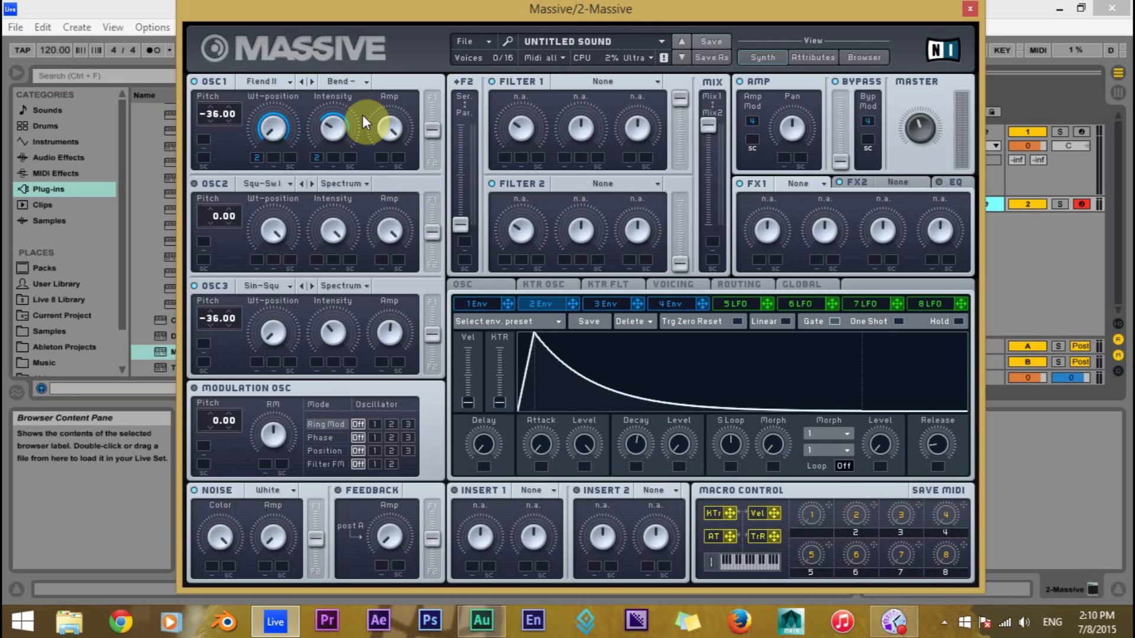
# Assign envelope 3 to oscillator 1's pitch at 57.00, oscillator 3's pitch at 42.00 and oscillator 3's Amp with an upward range
pyautogui.moveTo(637, 303); pyautogui.dragTo(211, 146)
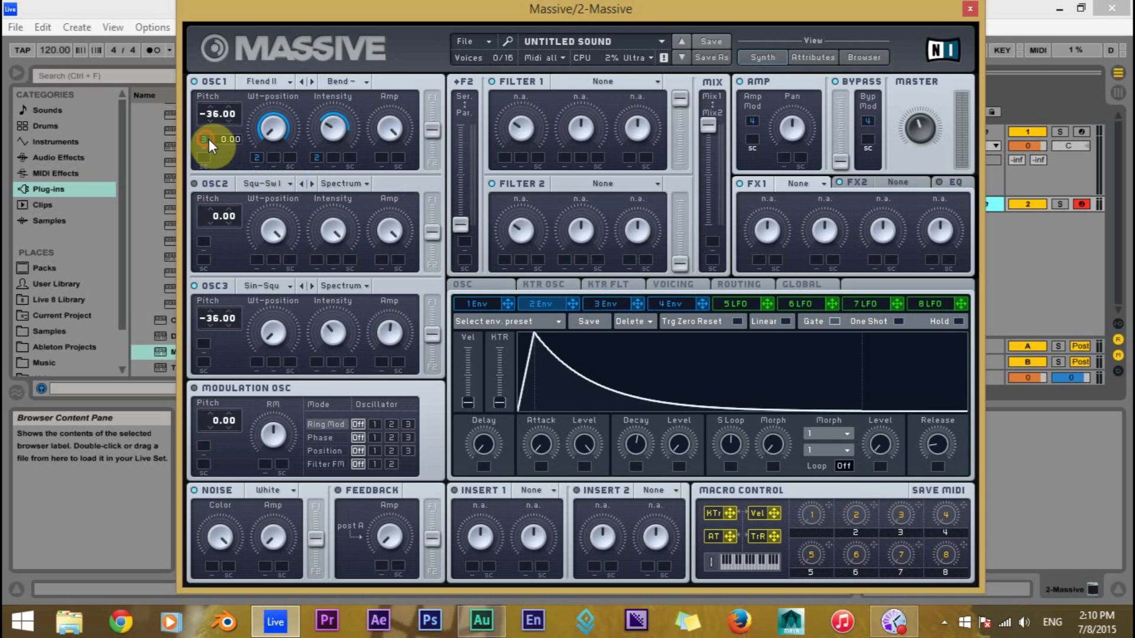
pyautogui.moveTo(259, 131); pyautogui.dragTo(394, 45)
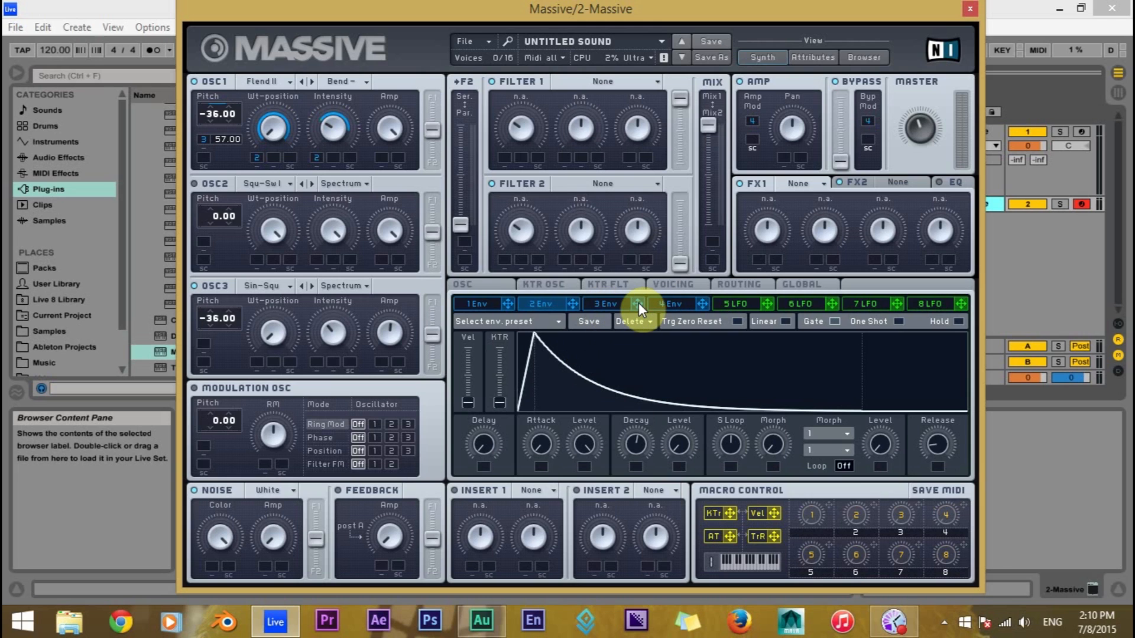
pyautogui.moveTo(635, 303); pyautogui.dragTo(312, 277)
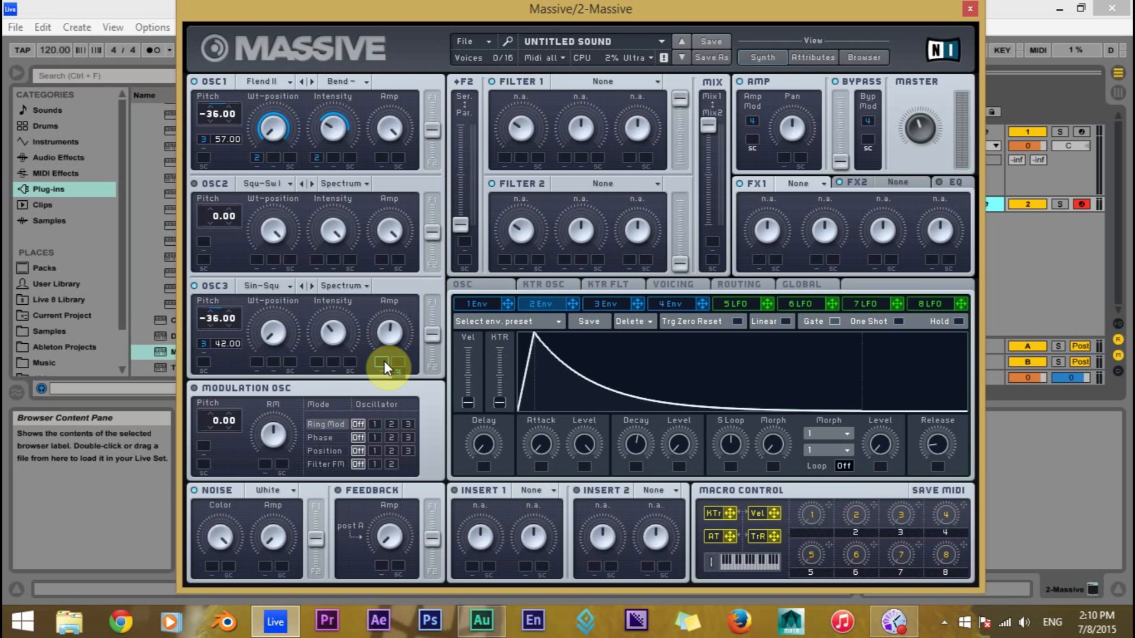
pyautogui.moveTo(384, 362); pyautogui.dragTo(392, 341)
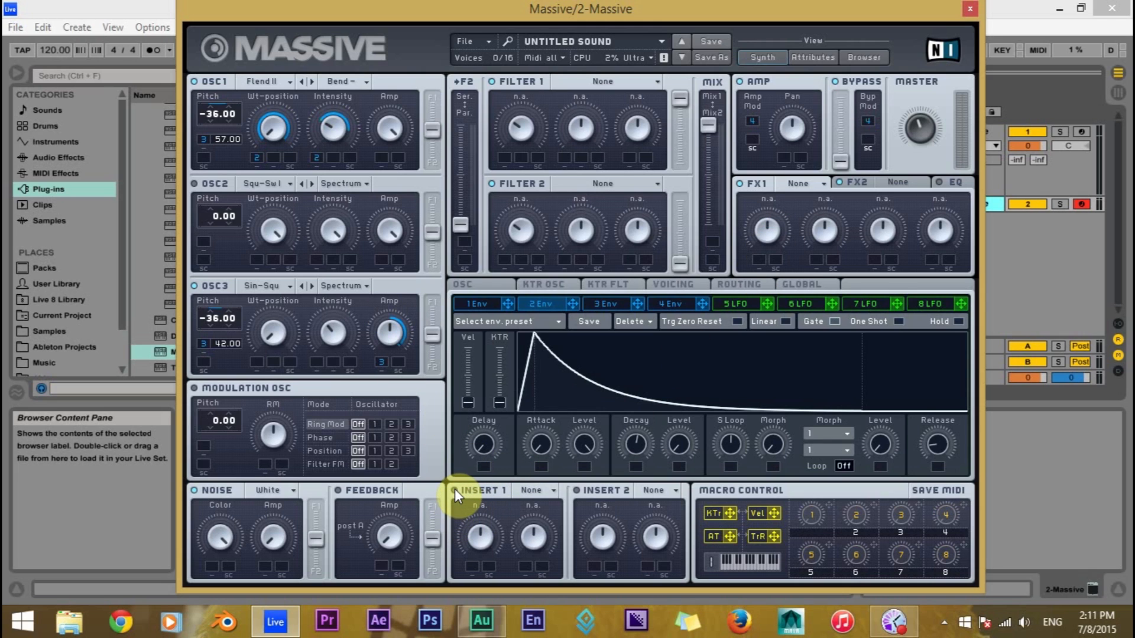
# Load Sine Shaper into Insert 1 with Dry/Wet and Drive both set below the midpoint
pyautogui.click(551, 494)
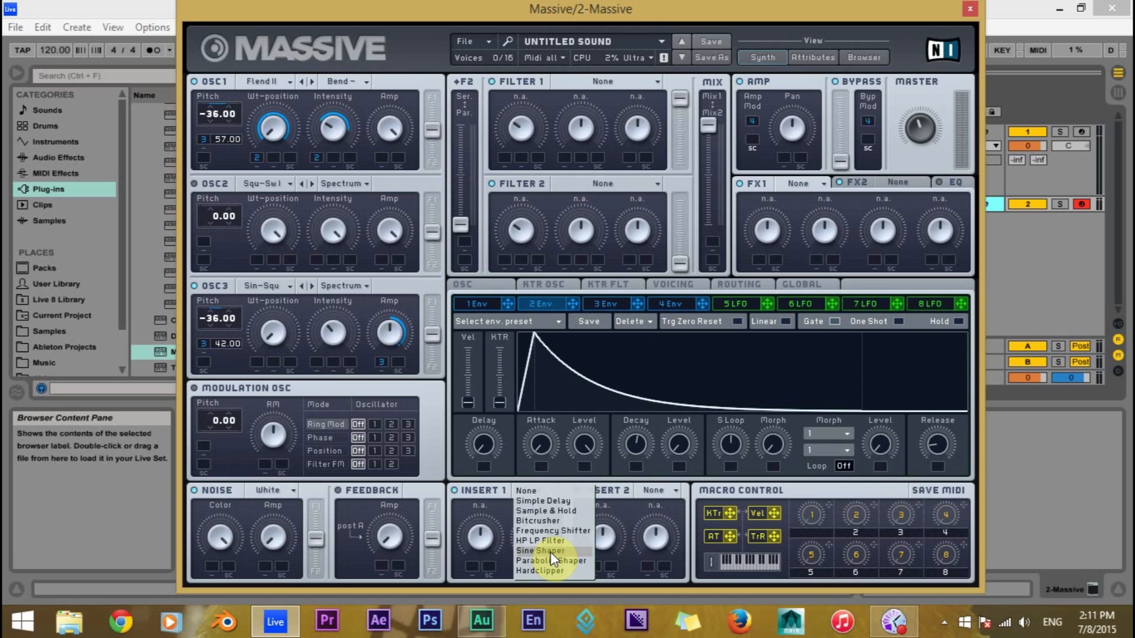
pyautogui.click(551, 553)
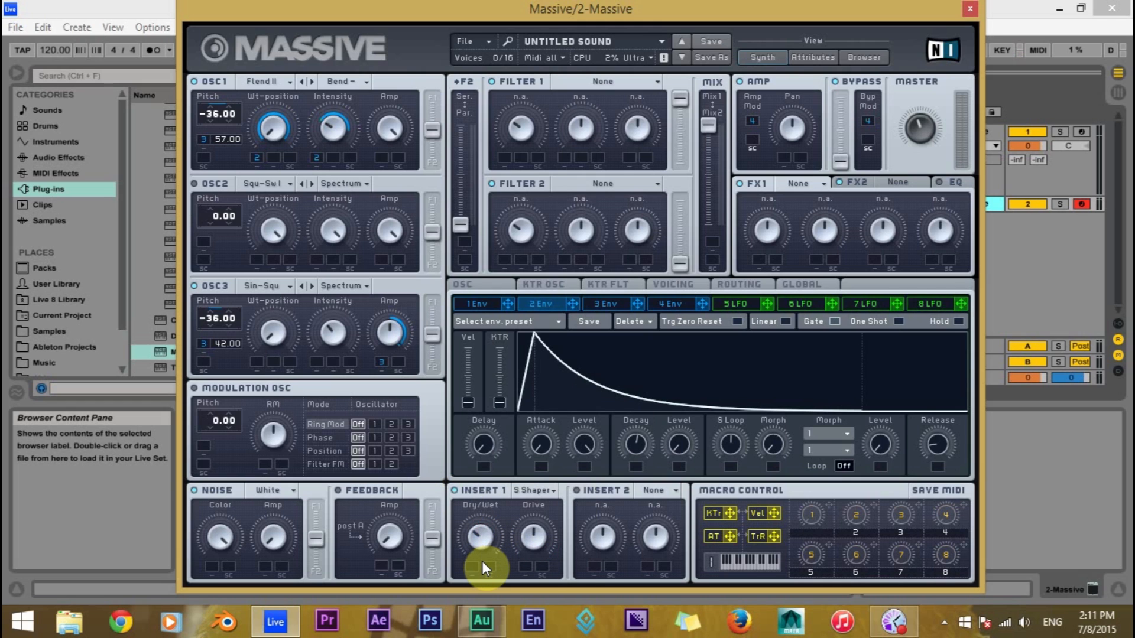
pyautogui.moveTo(537, 535); pyautogui.dragTo(542, 551)
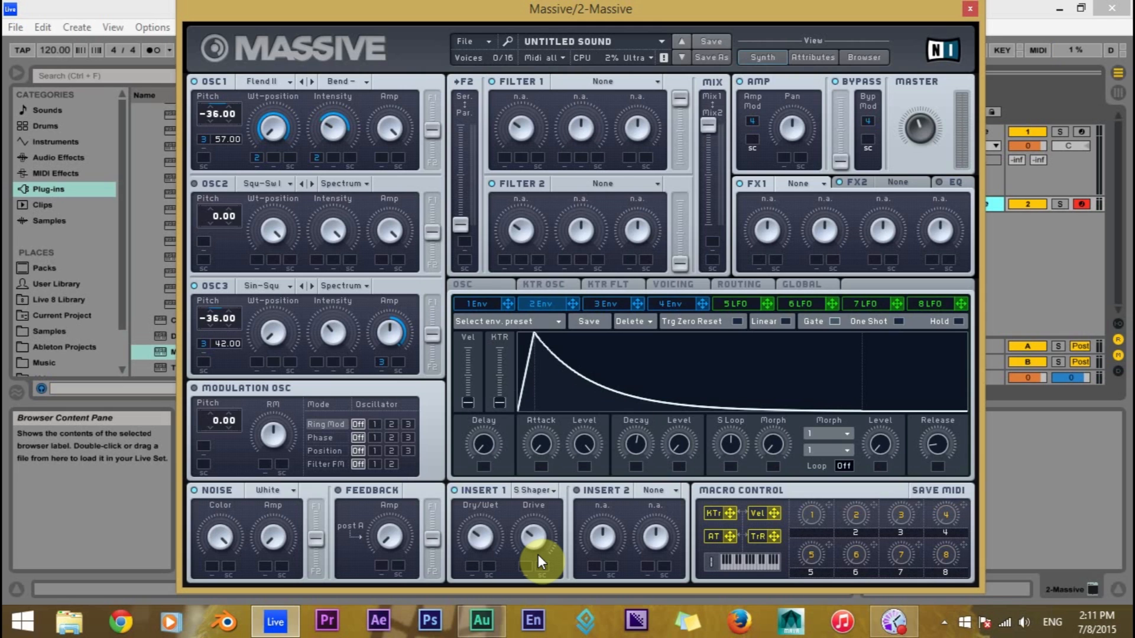
# Load Brauner Tube into FX1 with Dry/Wet and Drive both set above the midpoint
pyautogui.click(817, 184)
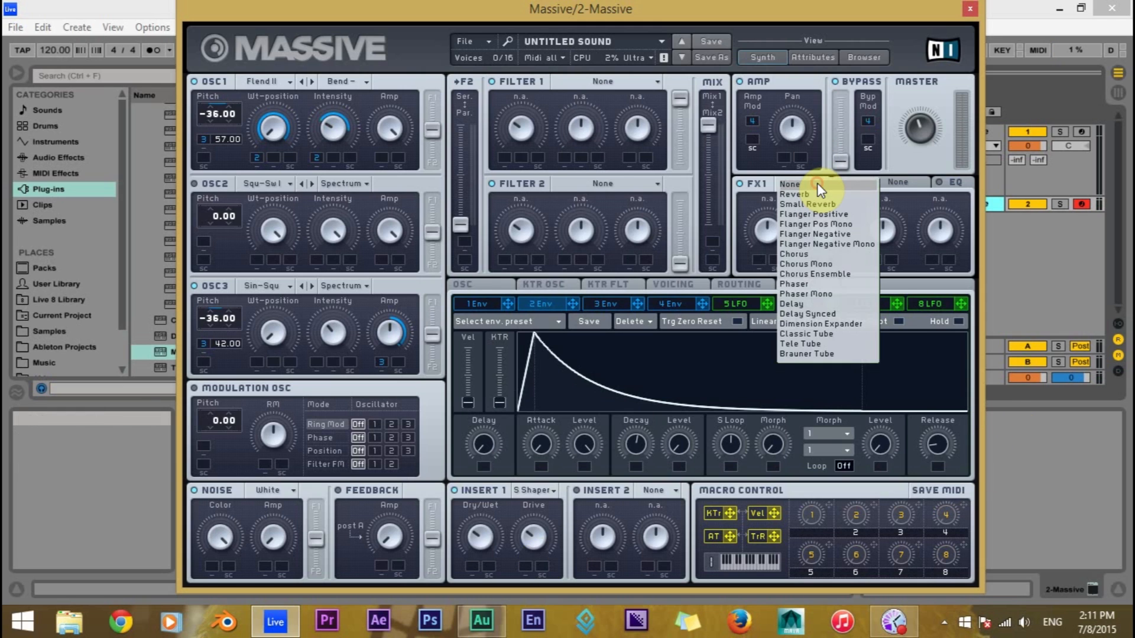
pyautogui.click(824, 350)
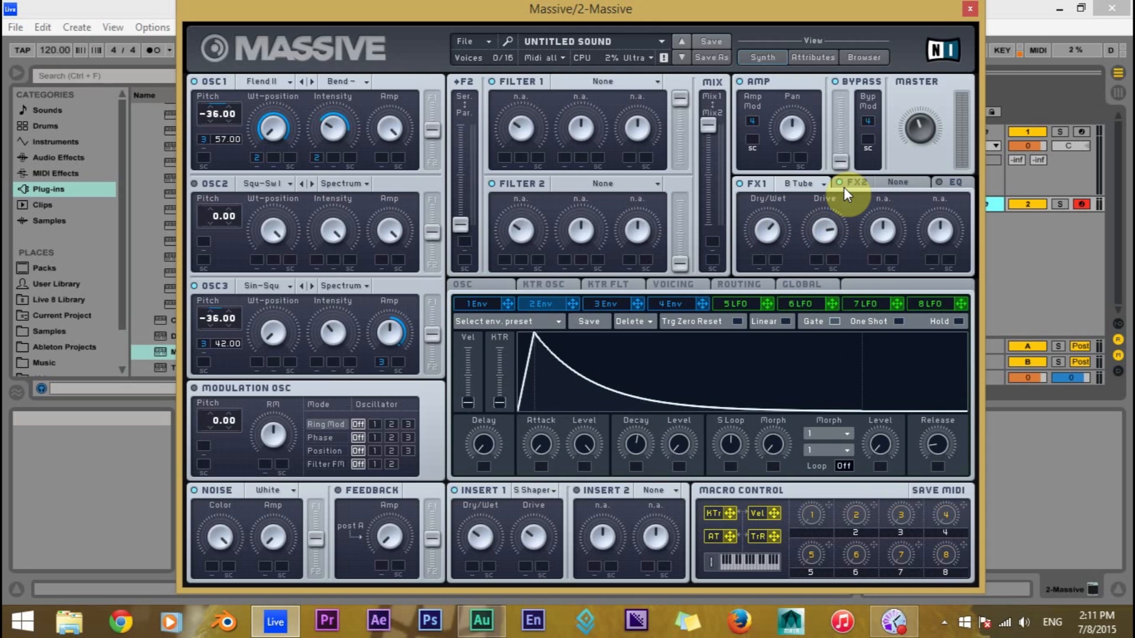
# Load Reverb into FX2 with Dry/Wet slightly above the midpoint, Size slightly below it and Density at maximum
pyautogui.moveTo(844, 188); pyautogui.dragTo(845, 185)
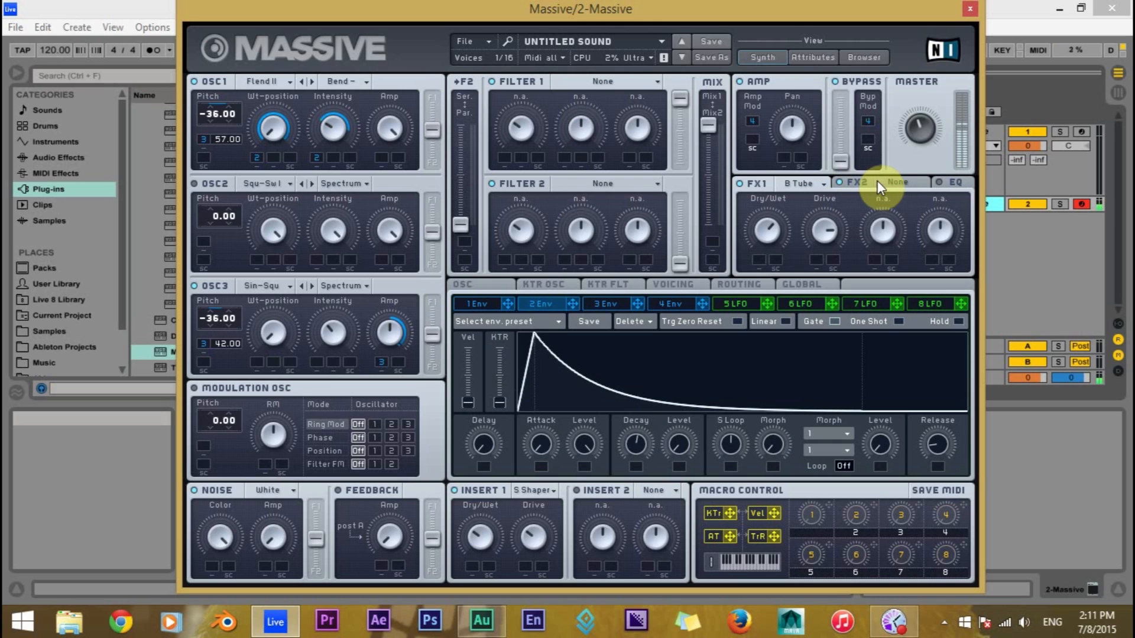
pyautogui.click(893, 180)
pyautogui.click(913, 184)
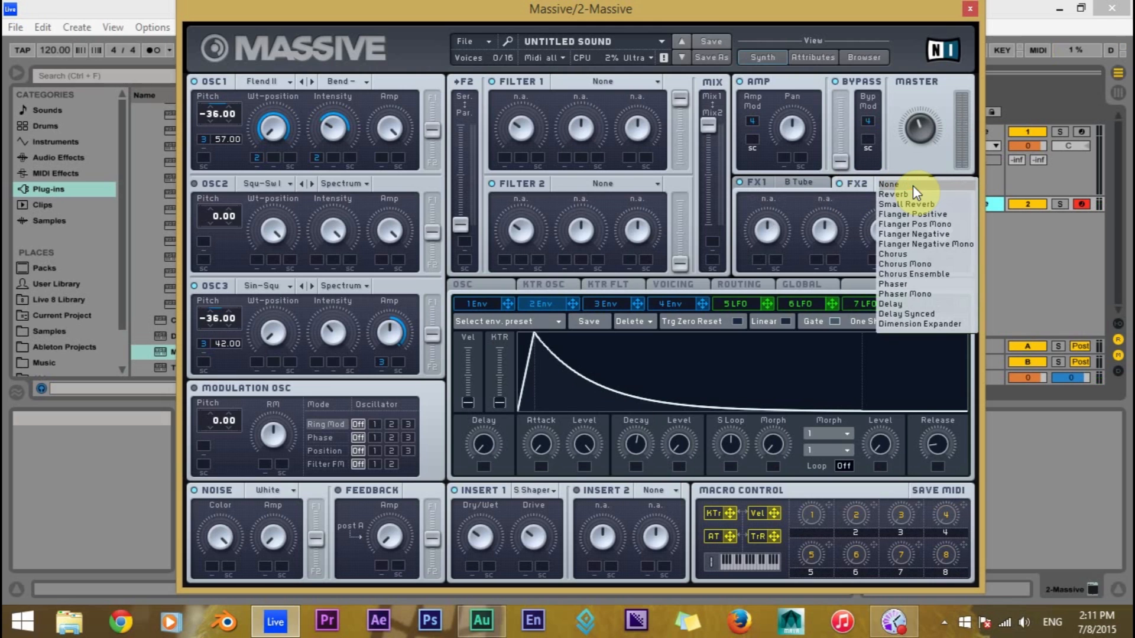
pyautogui.click(904, 195)
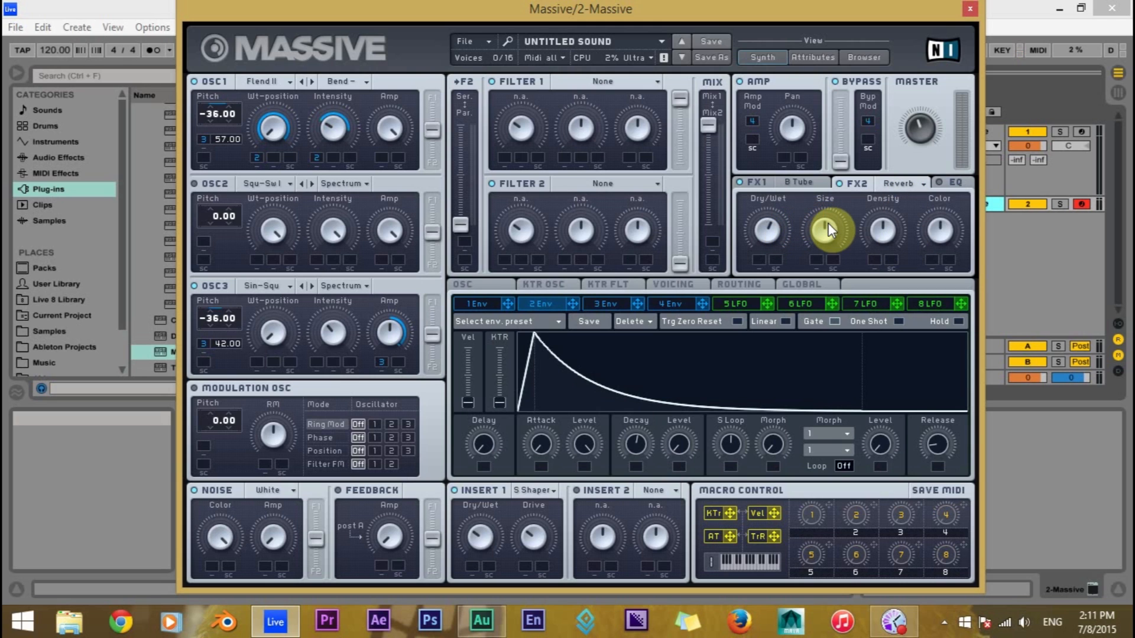
pyautogui.click(881, 231)
pyautogui.click(893, 54)
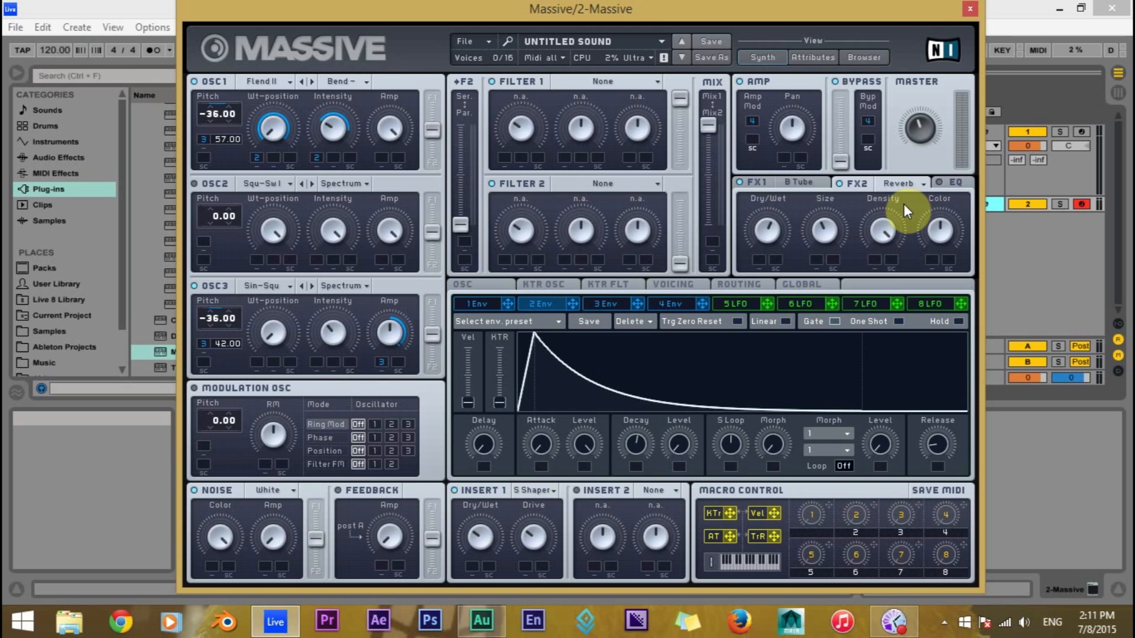
# Shape envelope 4 with a short attack, a longer decay, a decay level slightly above the midpoint and a longer release
pyautogui.click(675, 305)
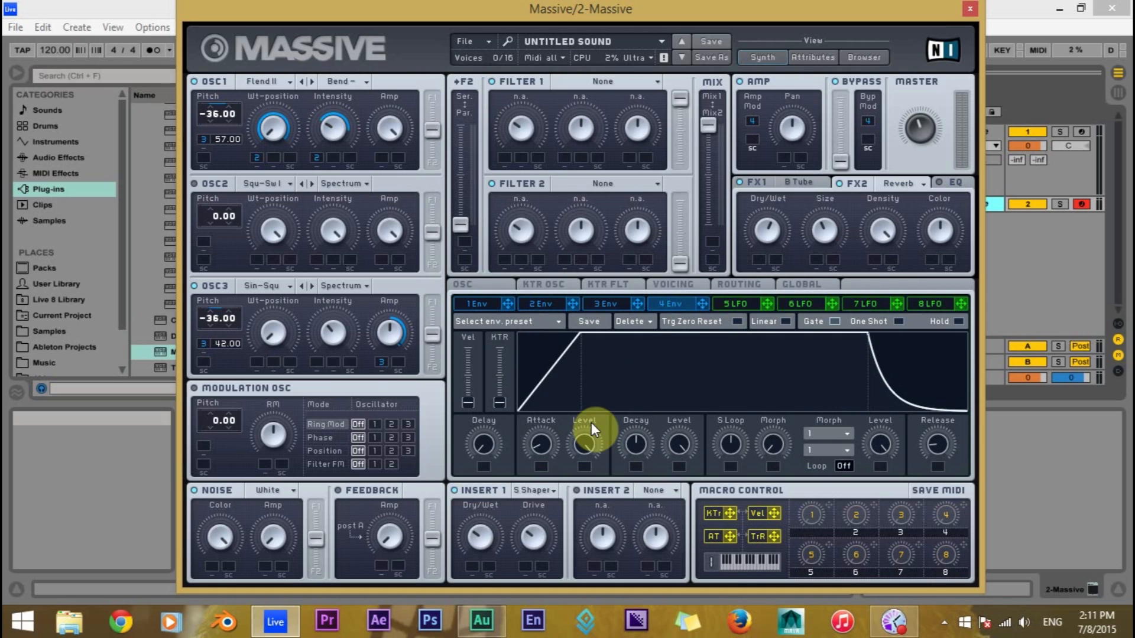
pyautogui.moveTo(540, 444); pyautogui.dragTo(548, 483)
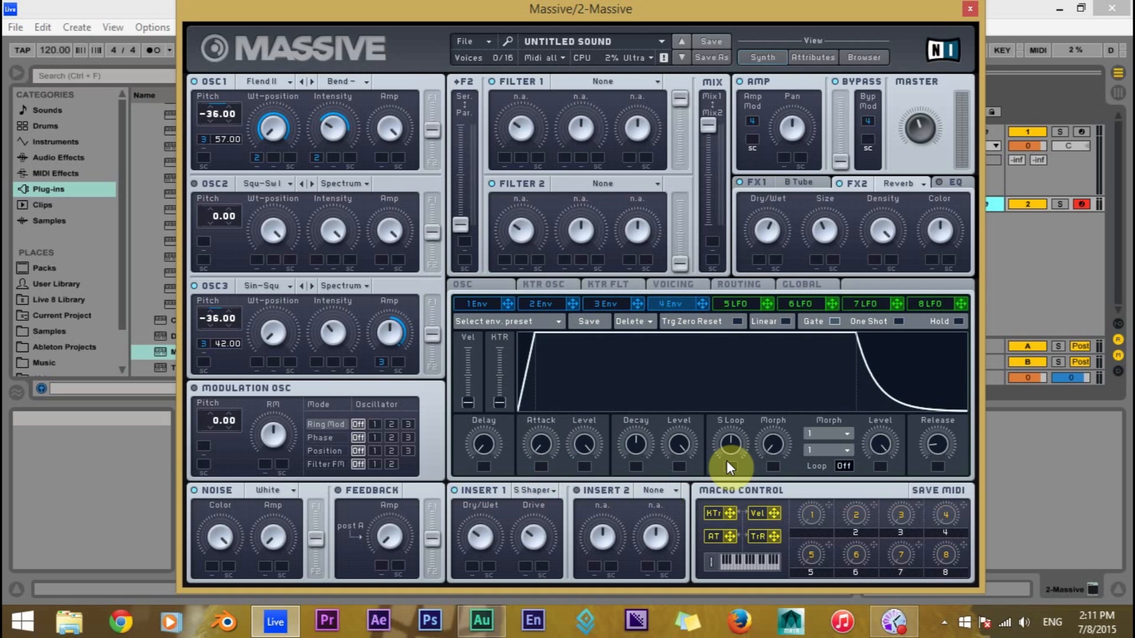
pyautogui.moveTo(939, 441)
pyautogui.mouseDown()
pyautogui.moveTo(967, 405)
pyautogui.moveTo(937, 424)
pyautogui.moveTo(952, 432)
pyautogui.mouseUp()
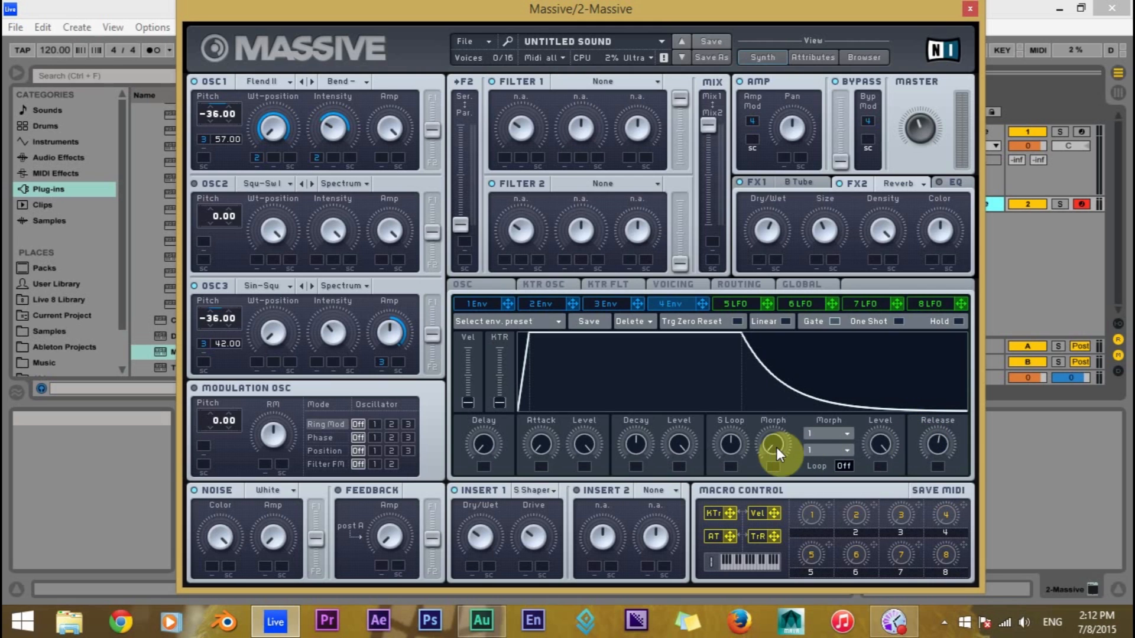
pyautogui.moveTo(665, 443); pyautogui.dragTo(678, 454)
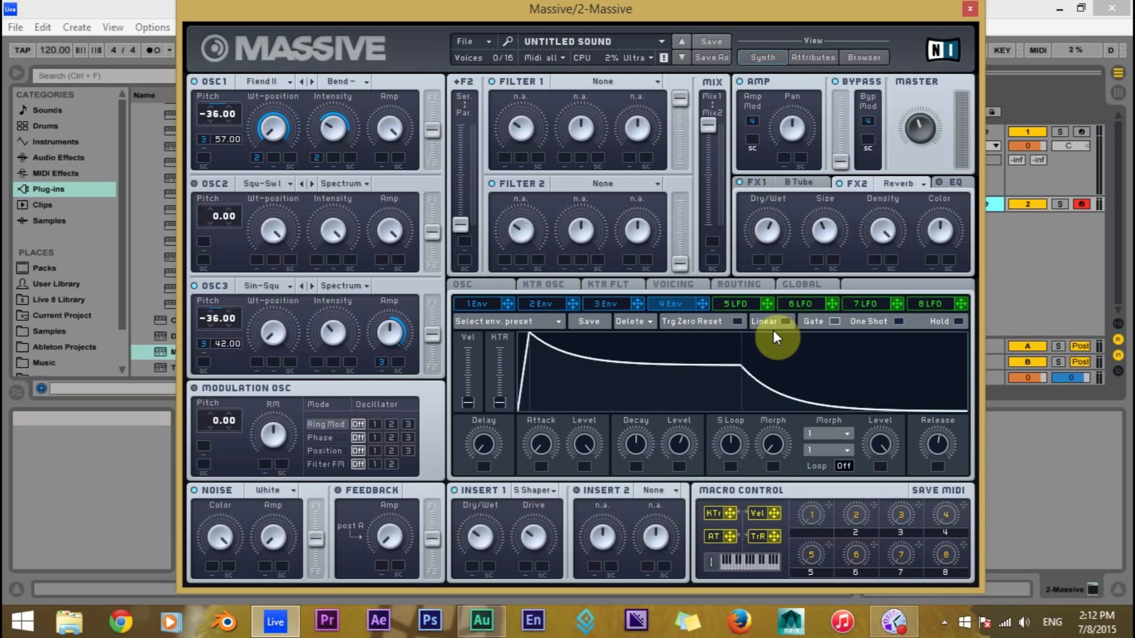
pyautogui.moveTo(653, 437); pyautogui.dragTo(674, 420)
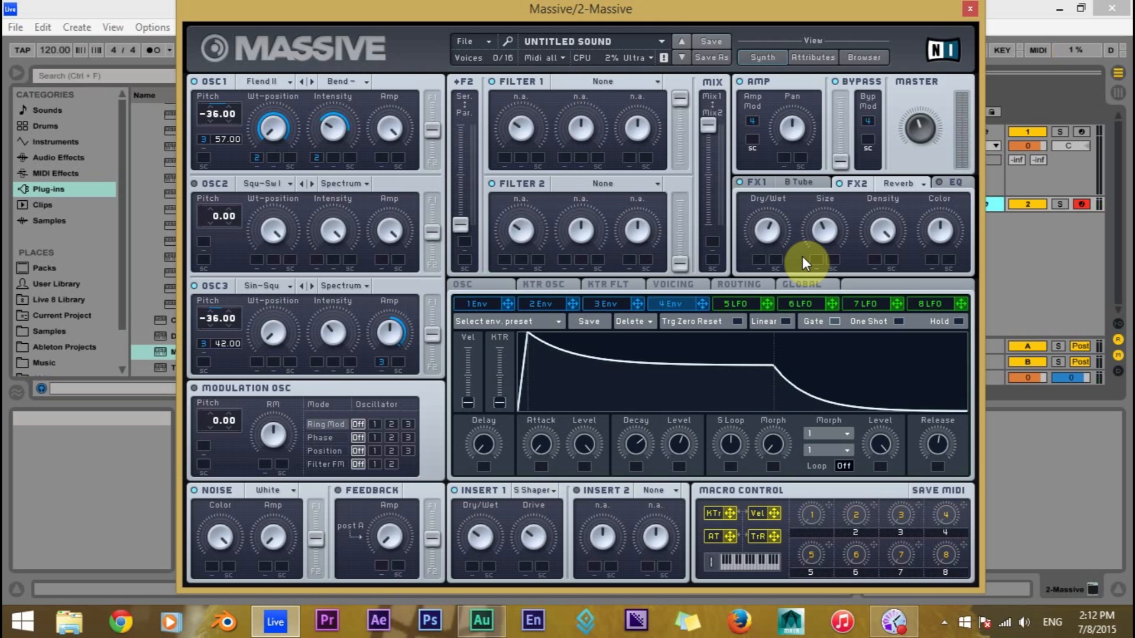
# Set the voicing to Monophon with Unisono 2, turning on slight Pitch Cutoff and Pan Position spreads
pyautogui.click(669, 285)
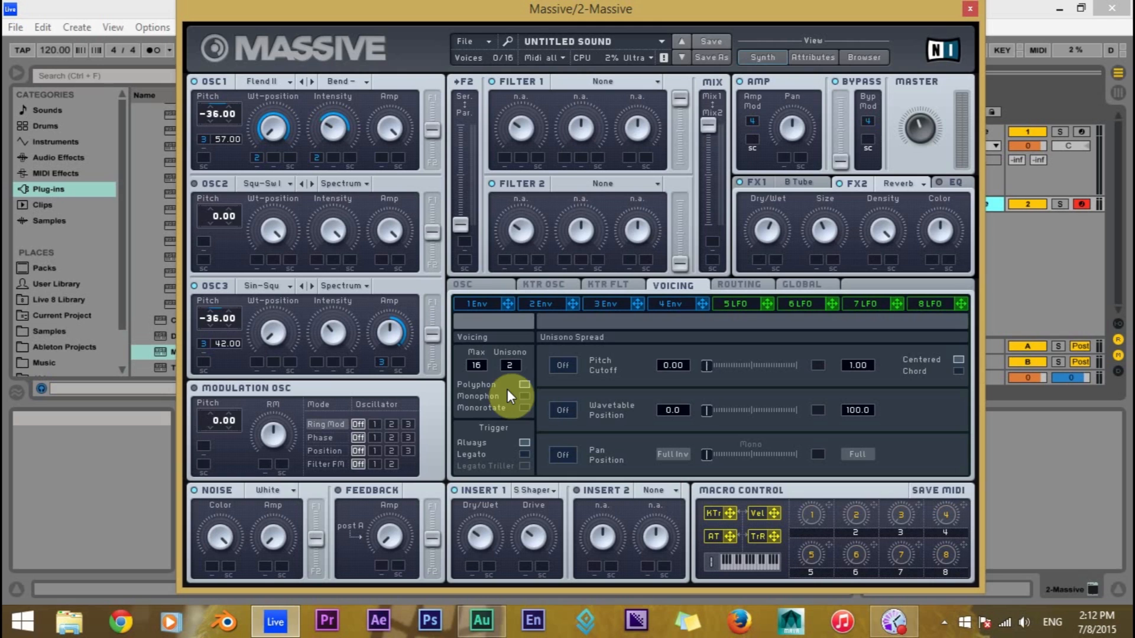
pyautogui.click(523, 397)
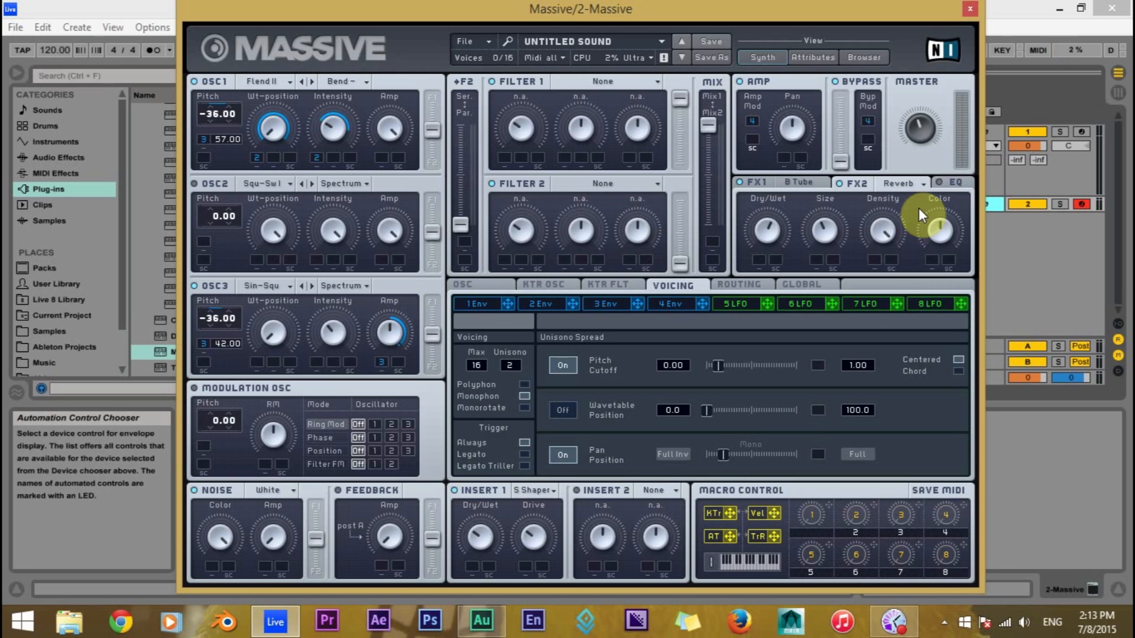
# Enable the EQ and raise its Low Shelf slightly above the midpoint
pyautogui.click(950, 181)
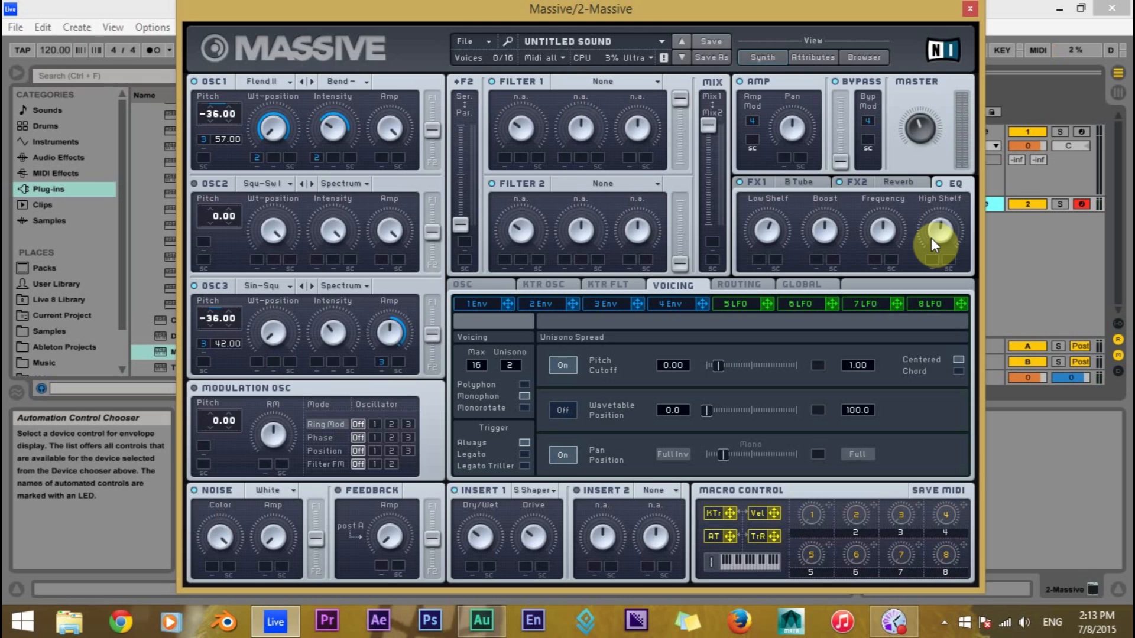
# Audition the Flenders I wavetable on oscillator 1 and return it to Flenders II
pyautogui.click(289, 80)
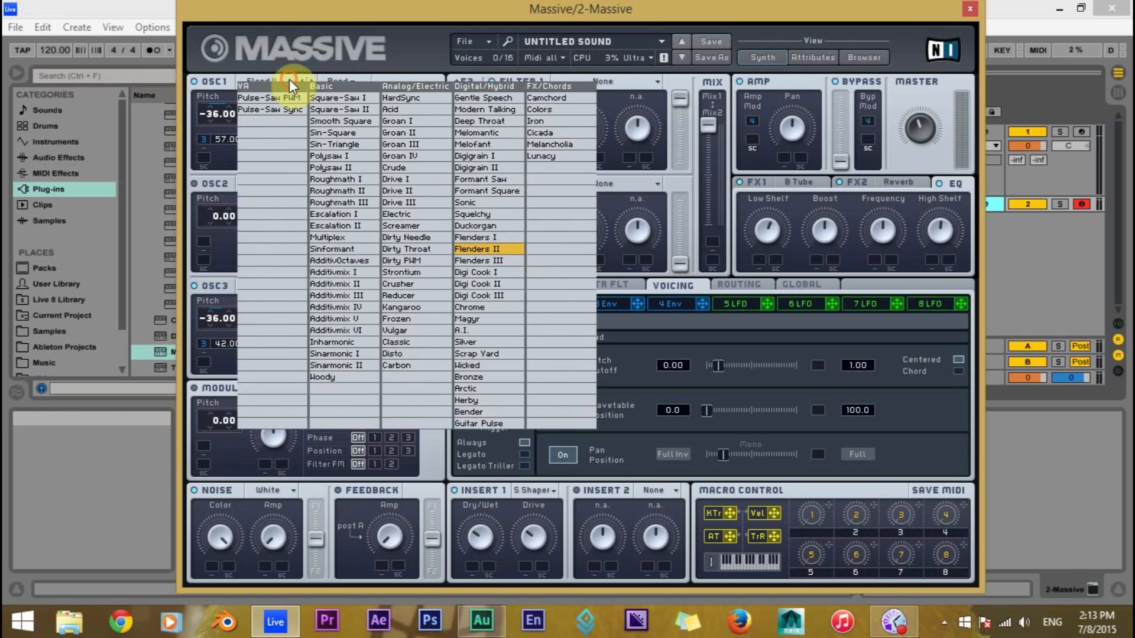
pyautogui.click(481, 237)
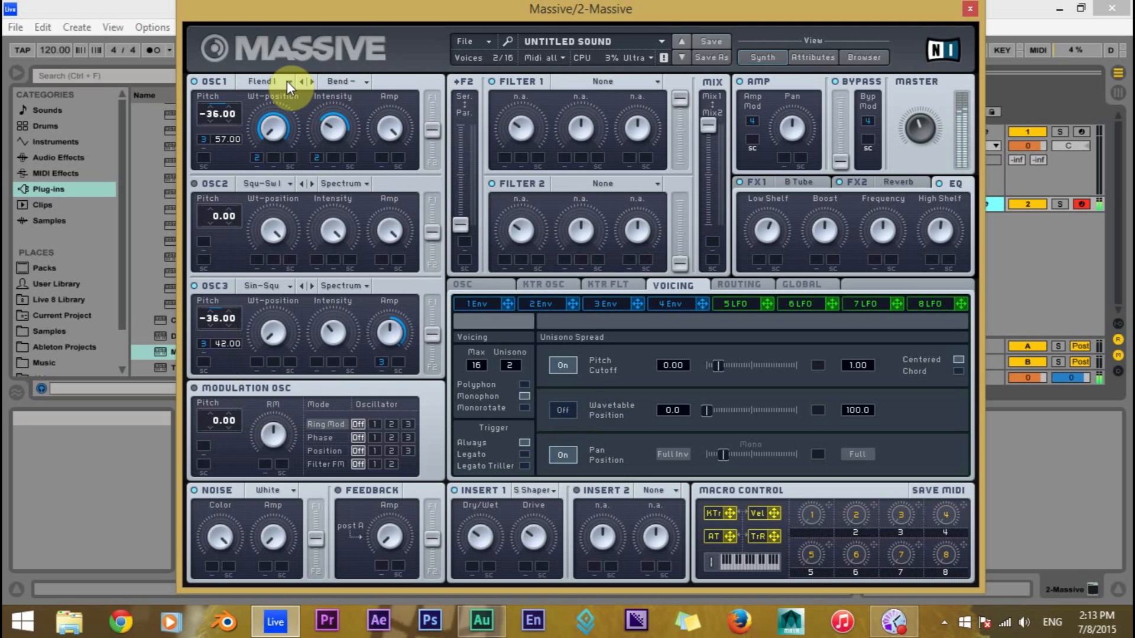
pyautogui.click(287, 80)
pyautogui.click(497, 250)
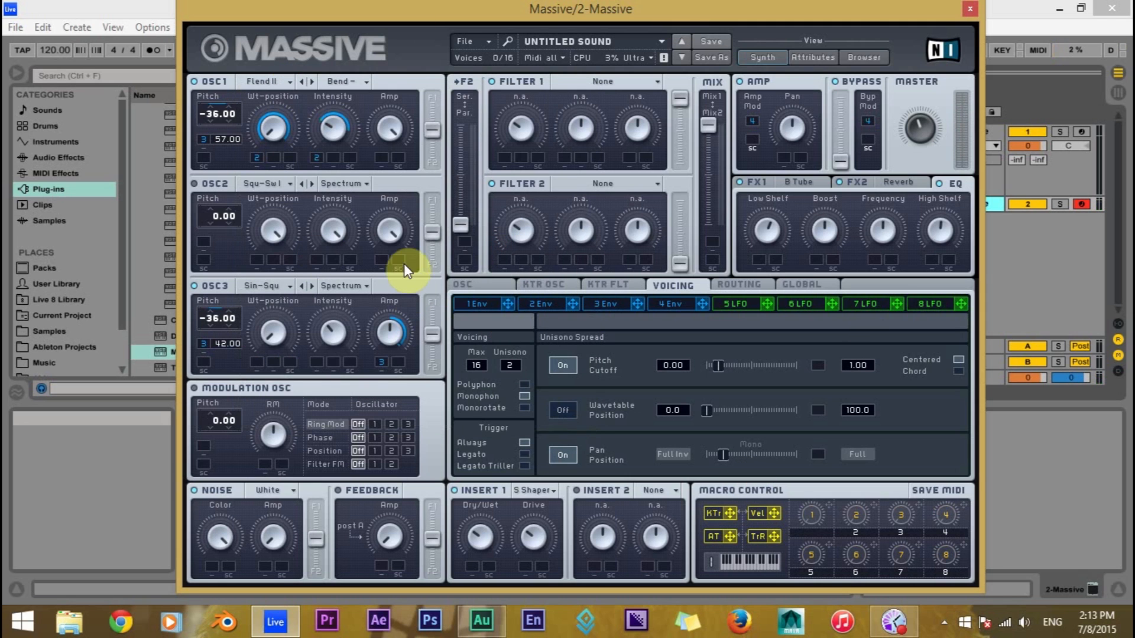